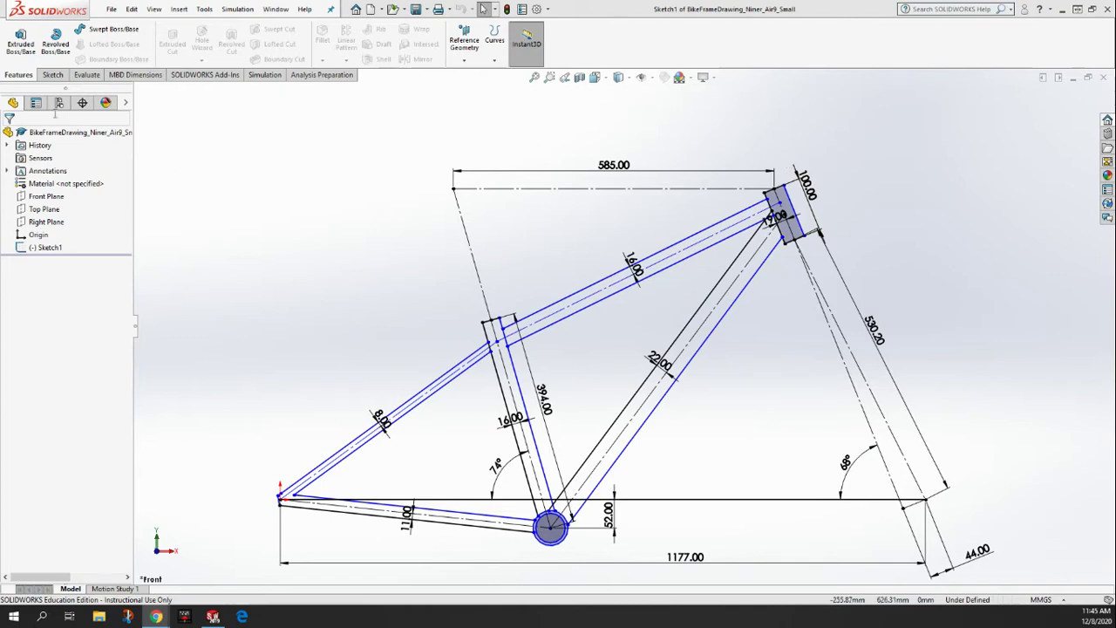
Start editing Sketch1 in the frame part
left_click(54, 74)
left_click(48, 248)
left_click(57, 229)
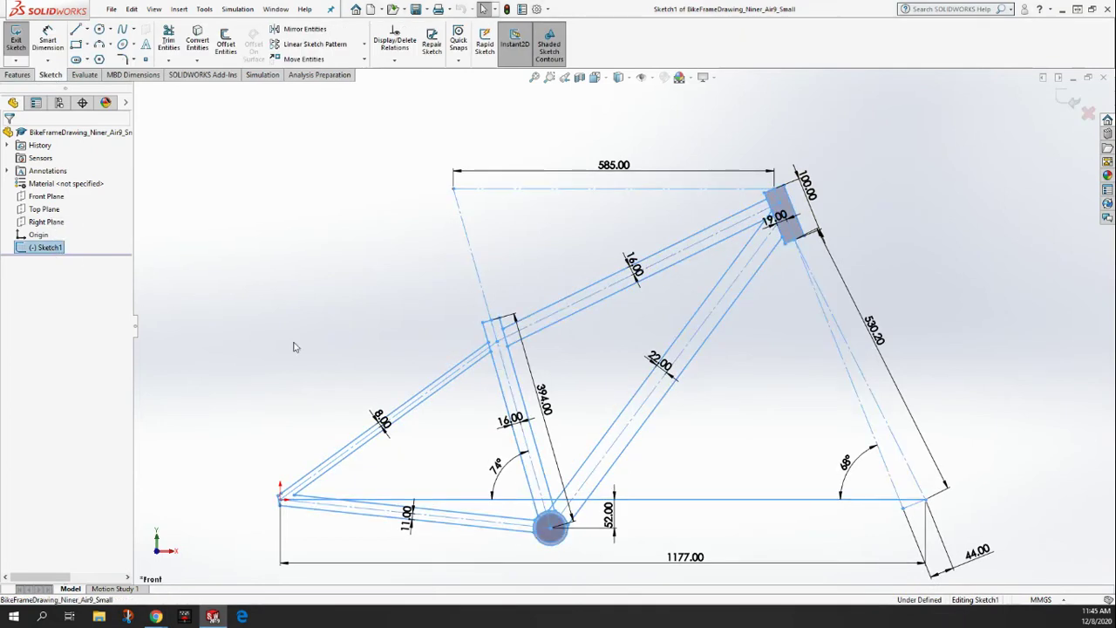
left_click(683, 263)
left_click(684, 262)
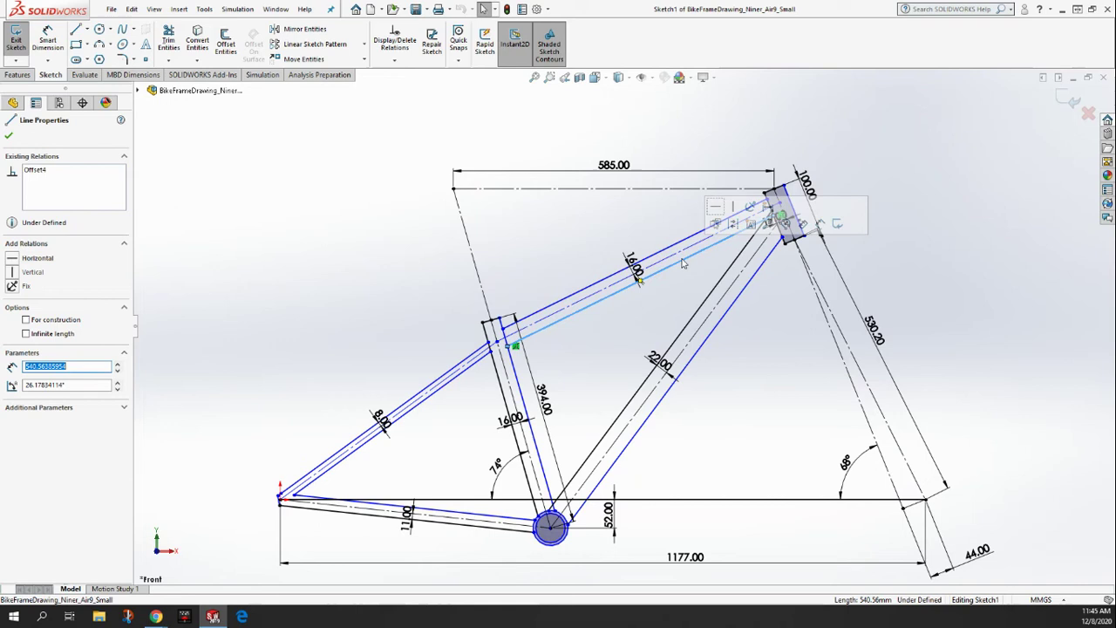
key("Escape")
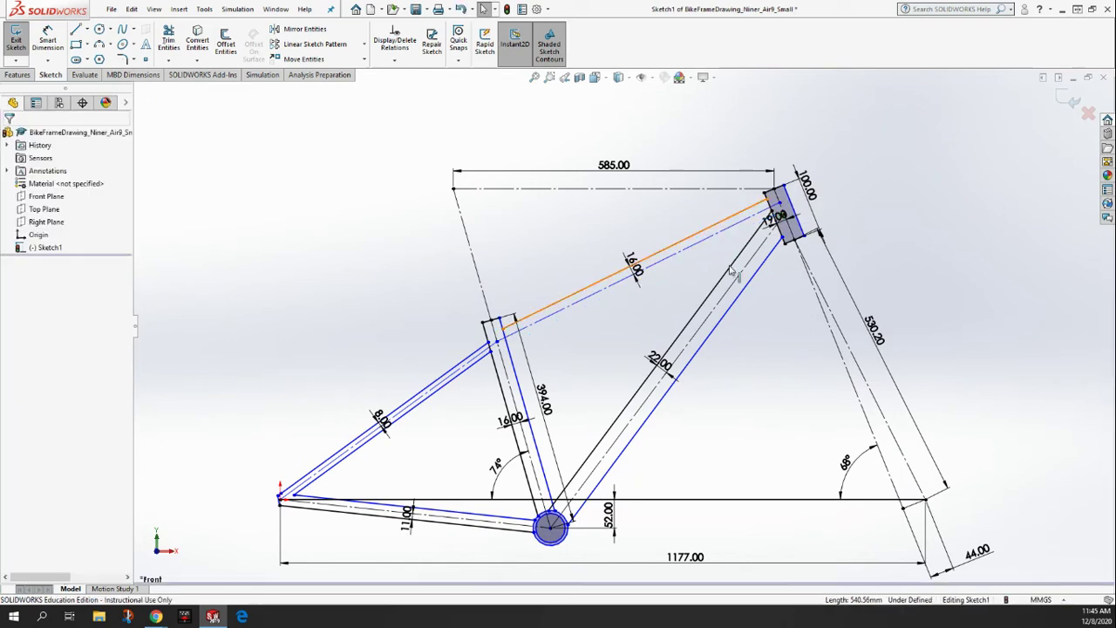
Delete the top tube and down tube outline lines with their 16.00 and 22.00 dimensions
left_click(723, 254)
key("Delete")
left_click(732, 276)
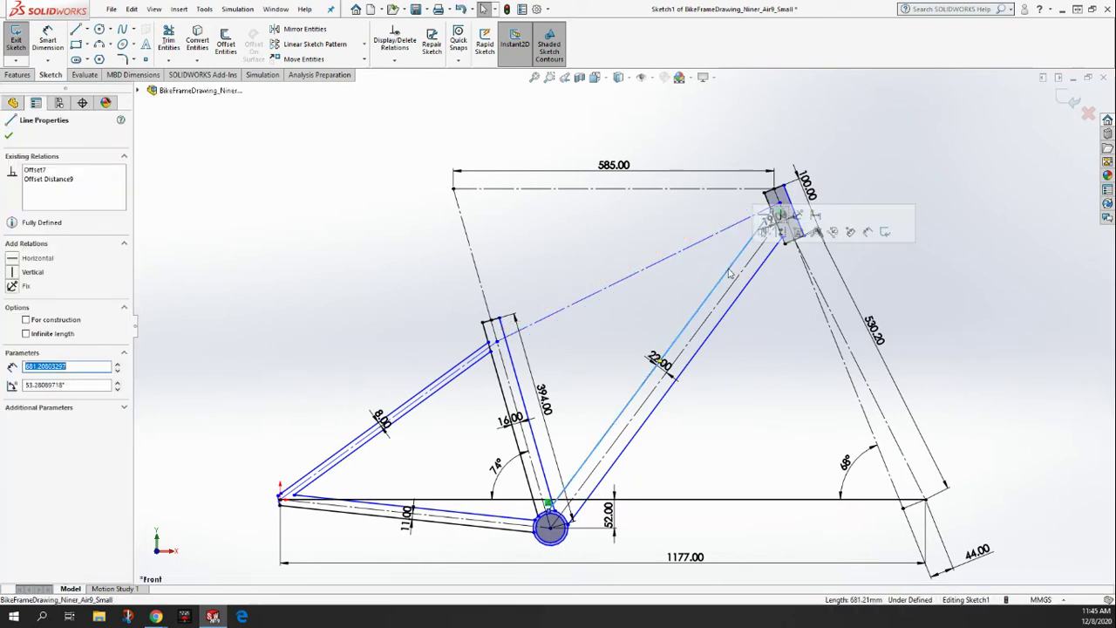
key("Delete")
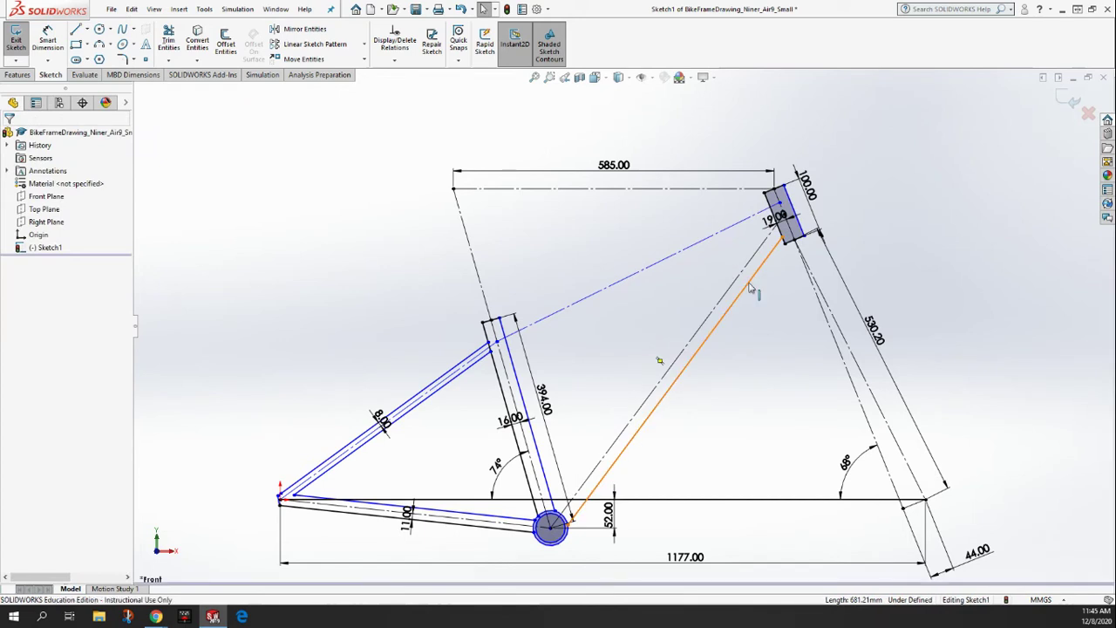
left_click(749, 288)
key("Delete")
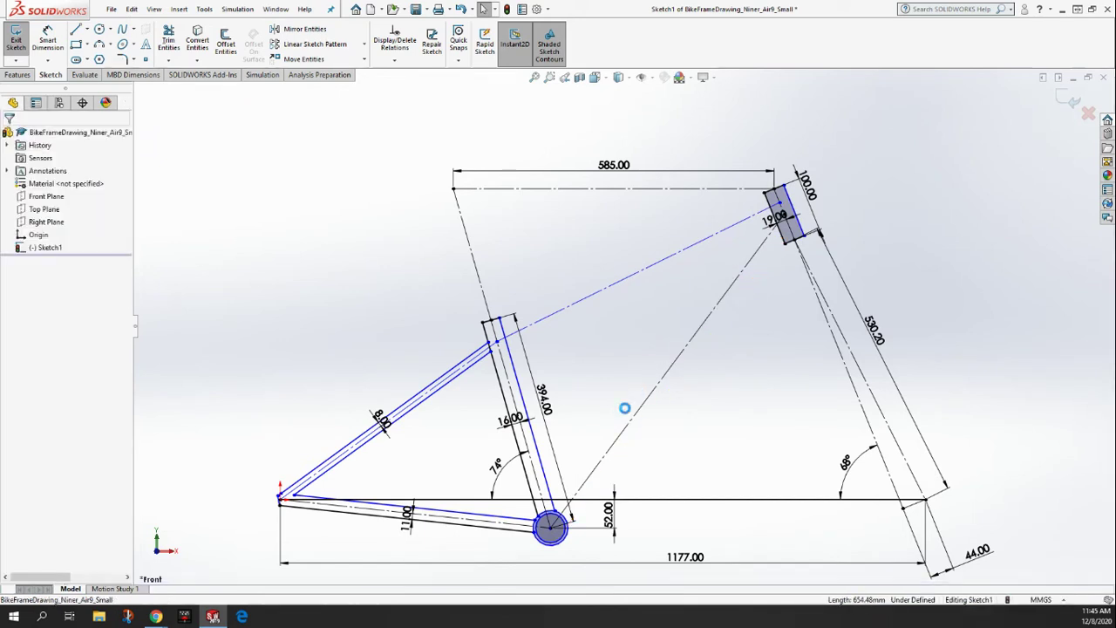
Delete the chainstay outline line, keeping its centerline
left_click(519, 521)
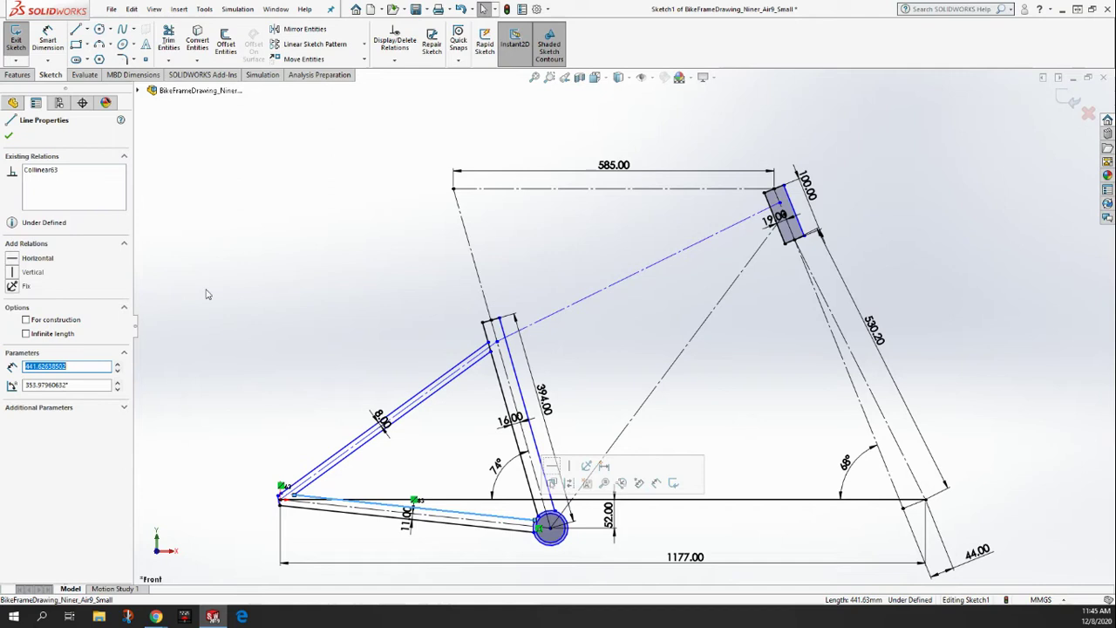
left_click(144, 226)
left_click(427, 519)
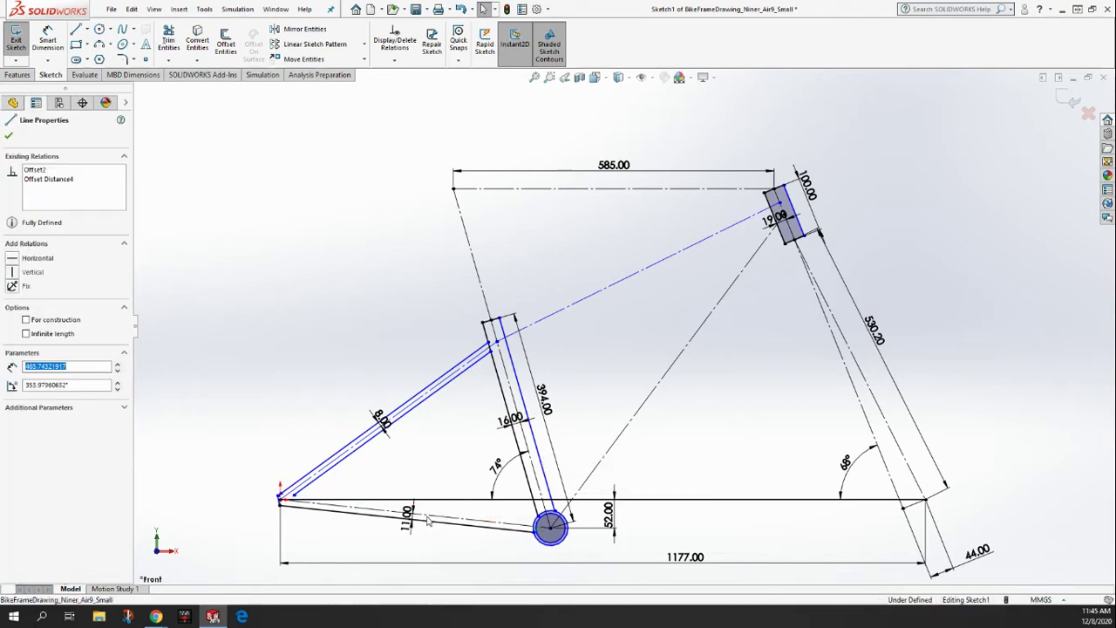
left_click(433, 528)
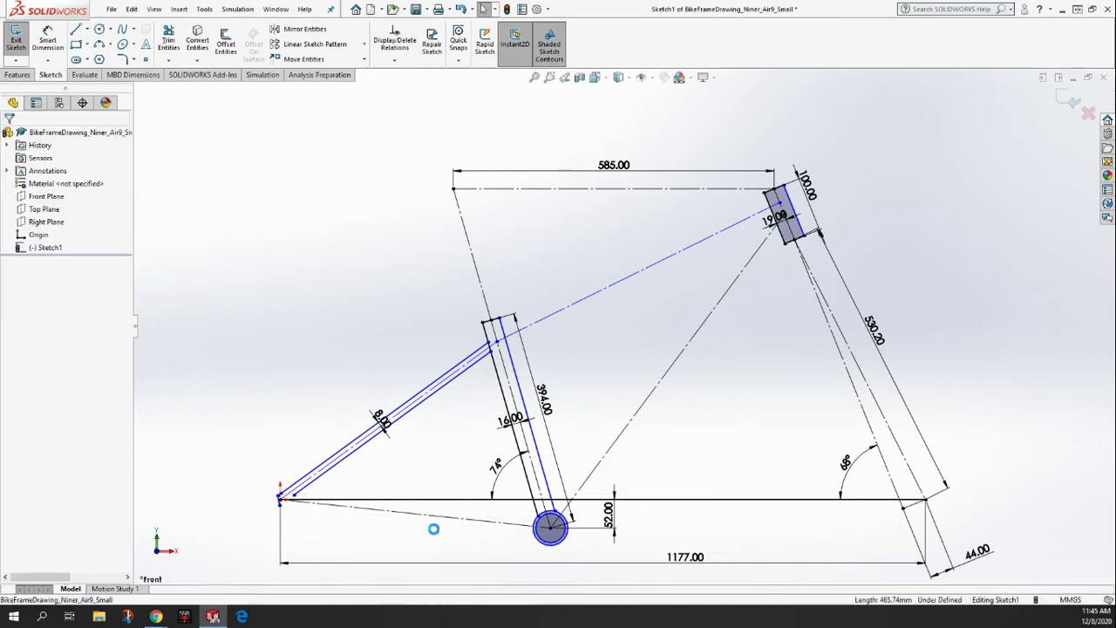
left_click(407, 413)
right_click(406, 409)
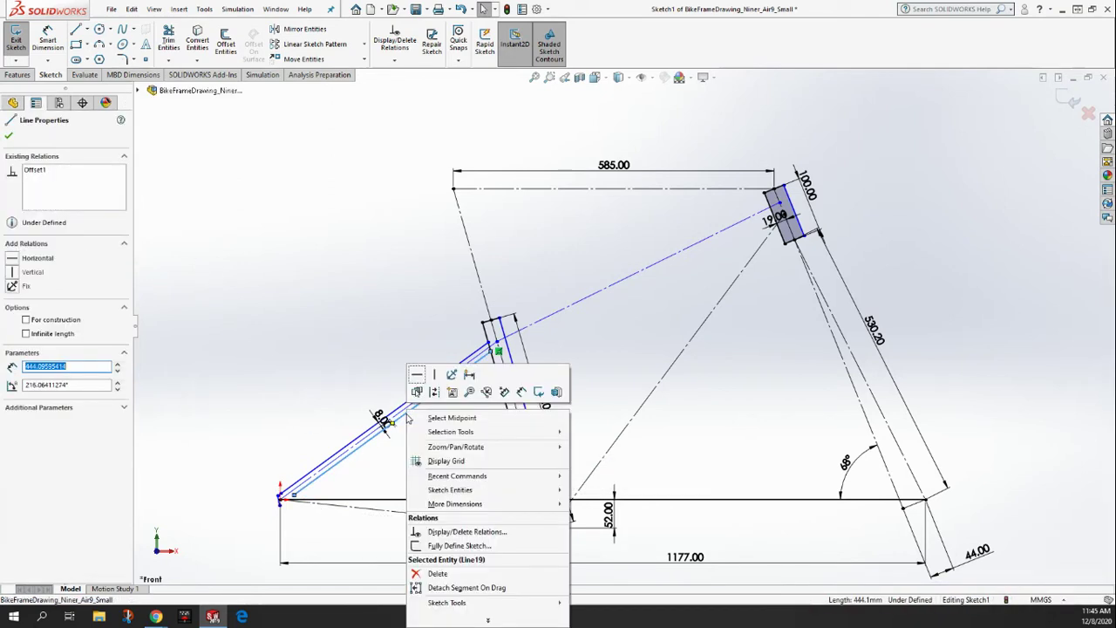
left_click(437, 574)
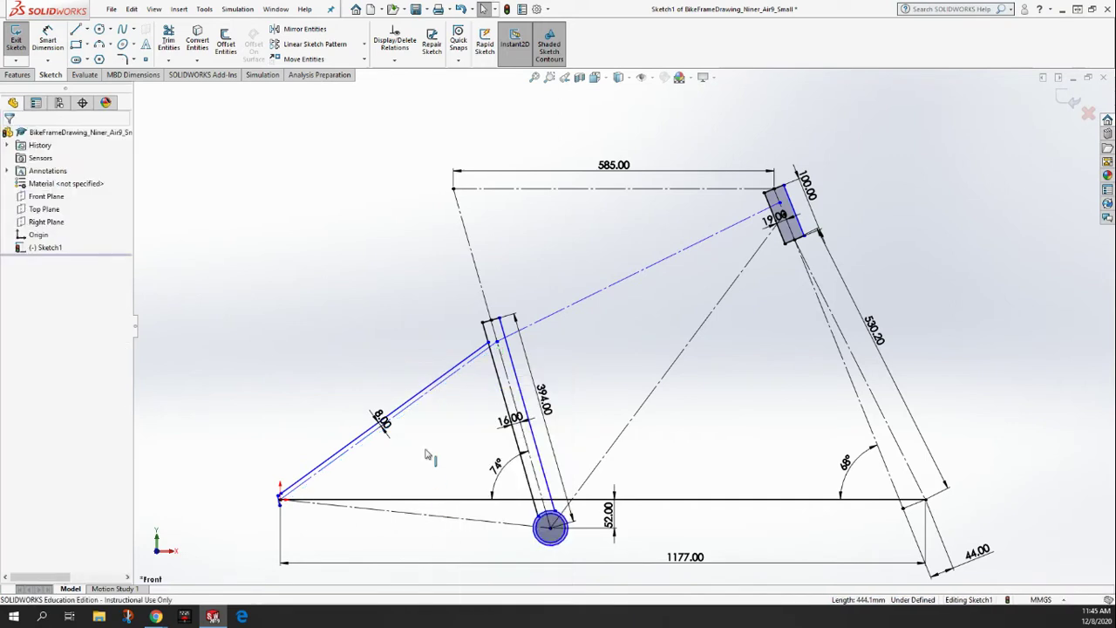
Delete the seatstay outline line and the seat tube's left offset line with its 16.00 dimension
left_click(416, 399)
right_click(417, 400)
left_click(441, 574)
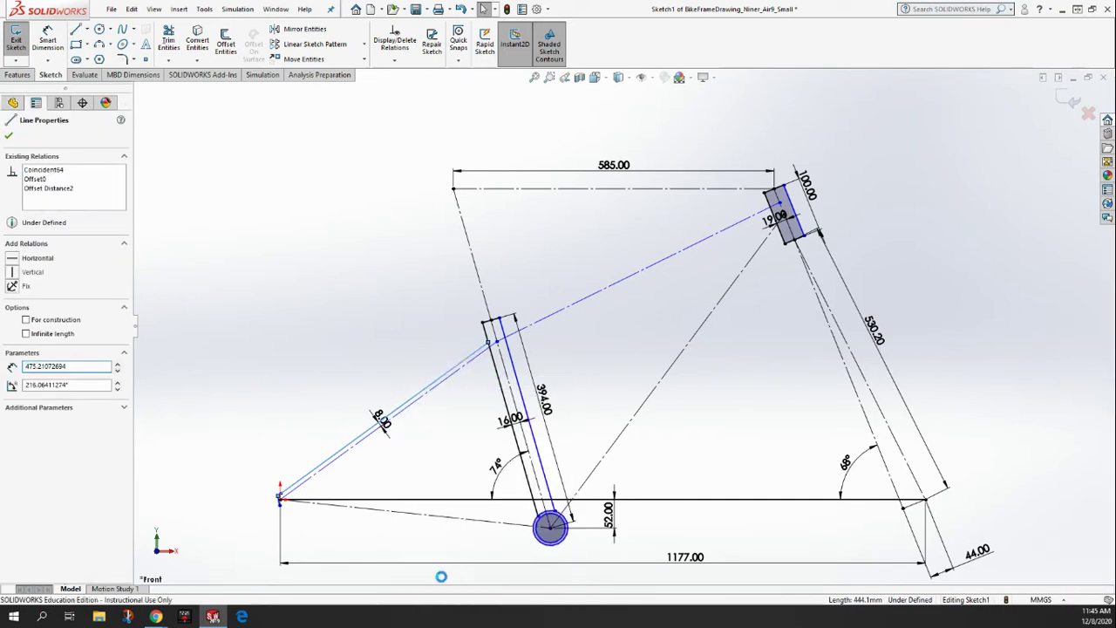
left_click(496, 373)
right_click(497, 373)
left_click(518, 547)
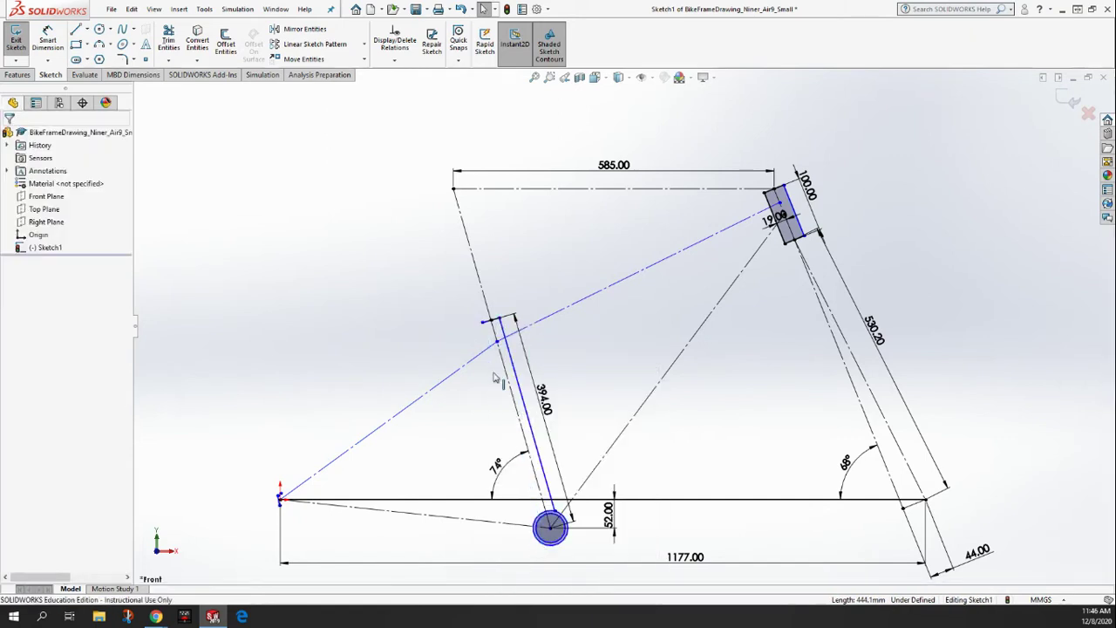
Delete the seat tube's short top line, leaving the bottom bracket circle unchanged
left_click(489, 325)
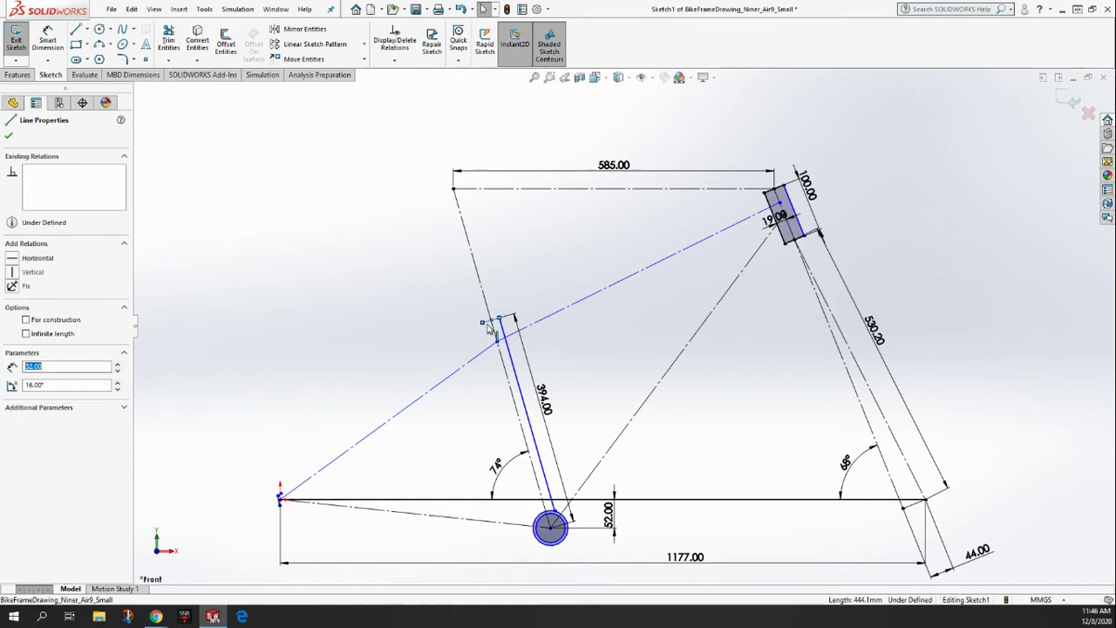
right_click(490, 325)
left_click(527, 504)
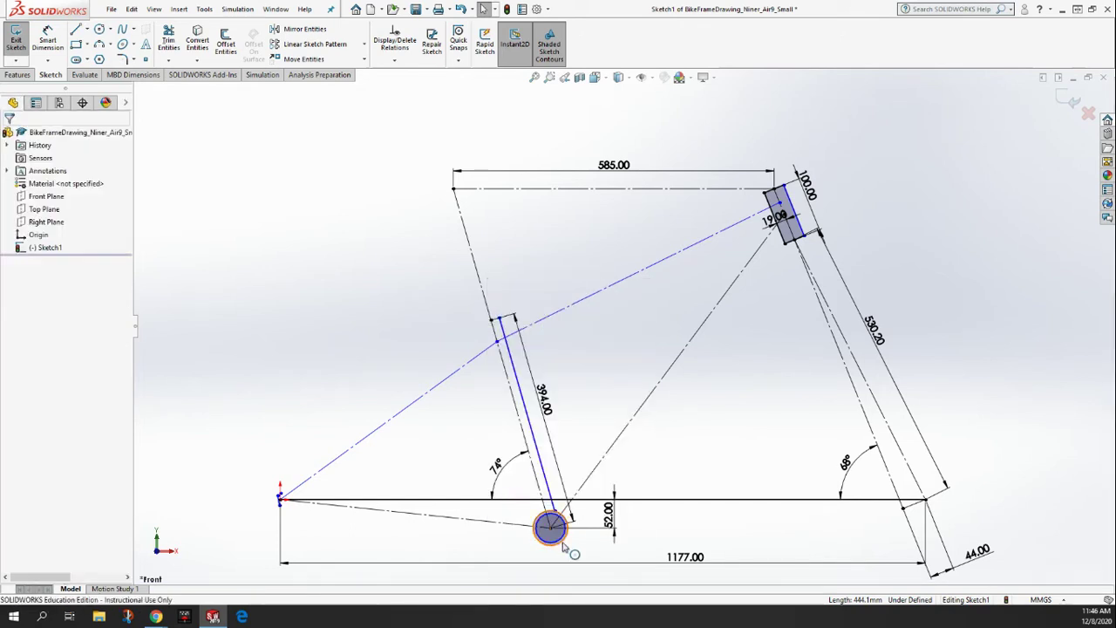
left_click(563, 546)
right_click(562, 546)
left_click(576, 544)
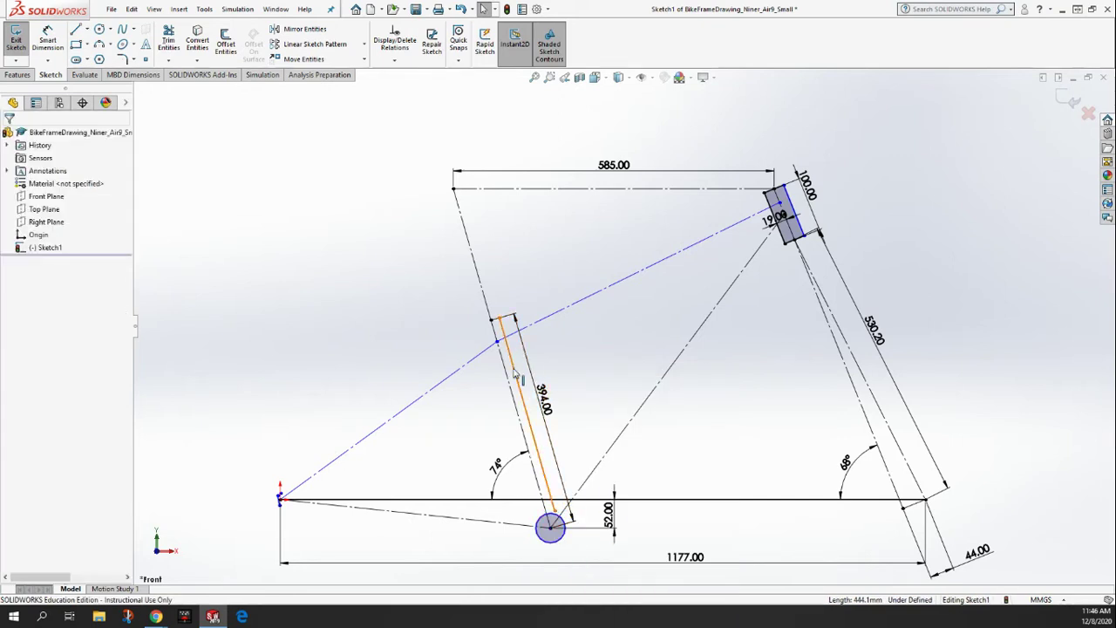
Delete the head tube's top edge, left offset line and the short line below it
scroll(820, 174, "down", 5)
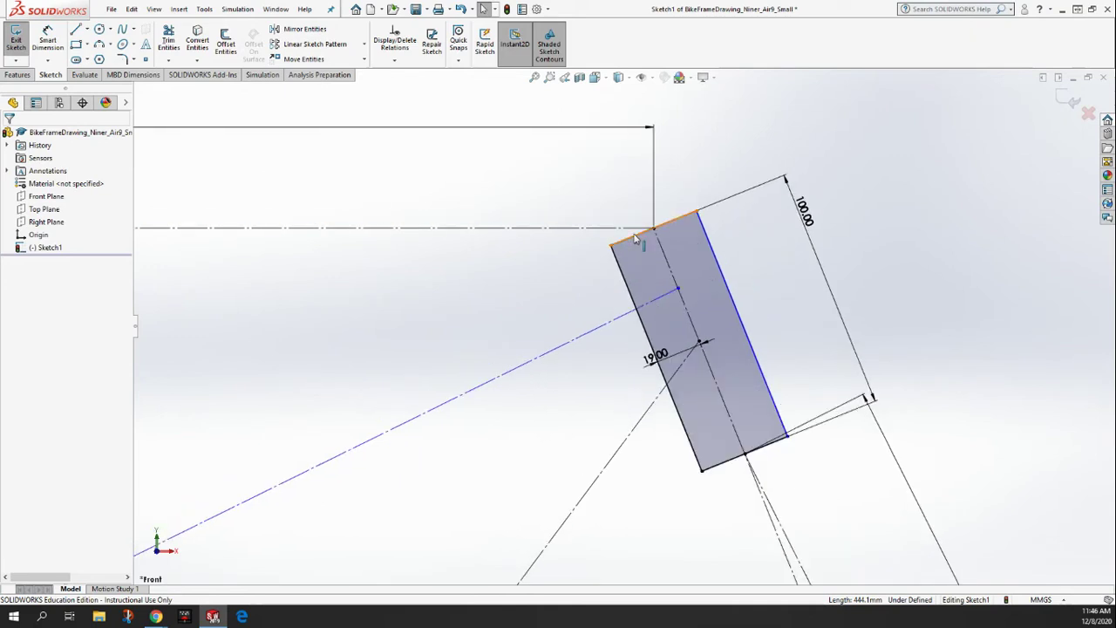
right_click(635, 240)
left_click(667, 412)
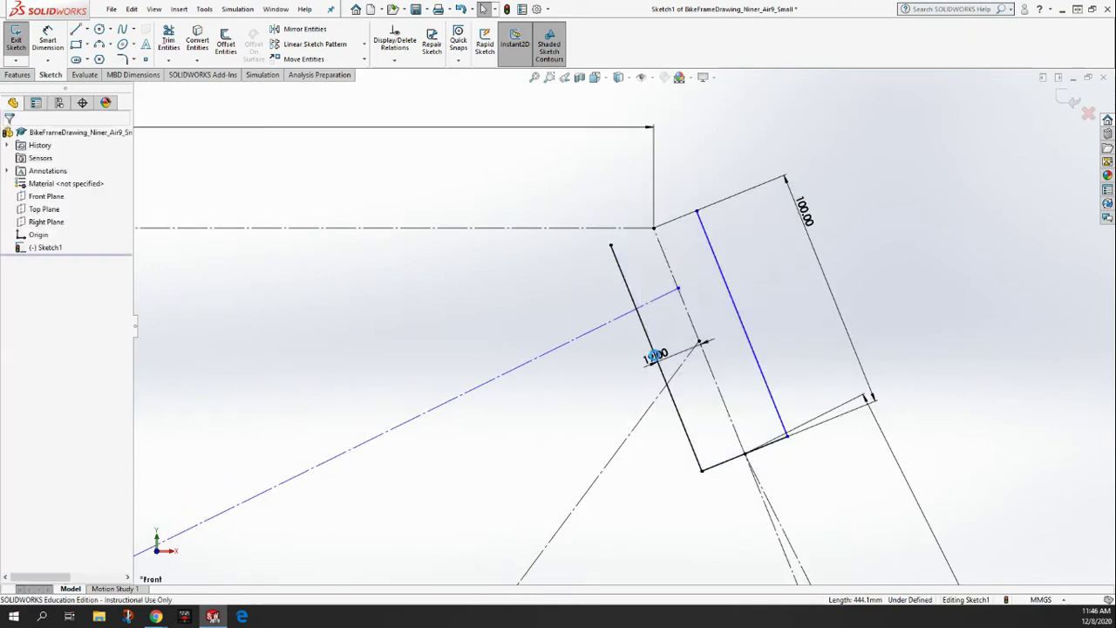
left_click(658, 361)
right_click(629, 292)
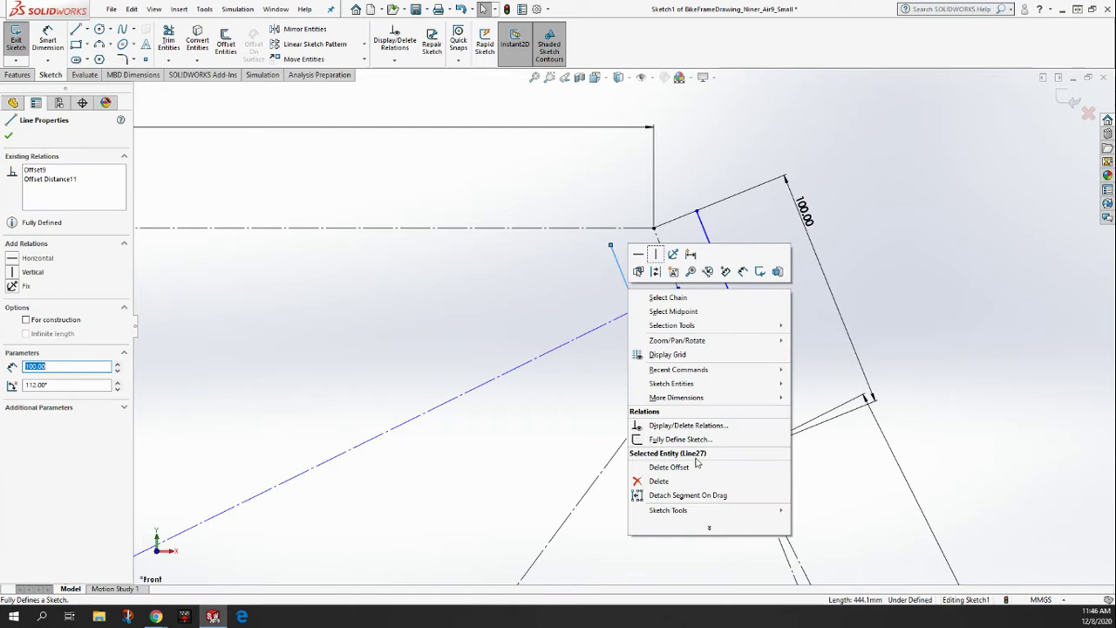
left_click(660, 481)
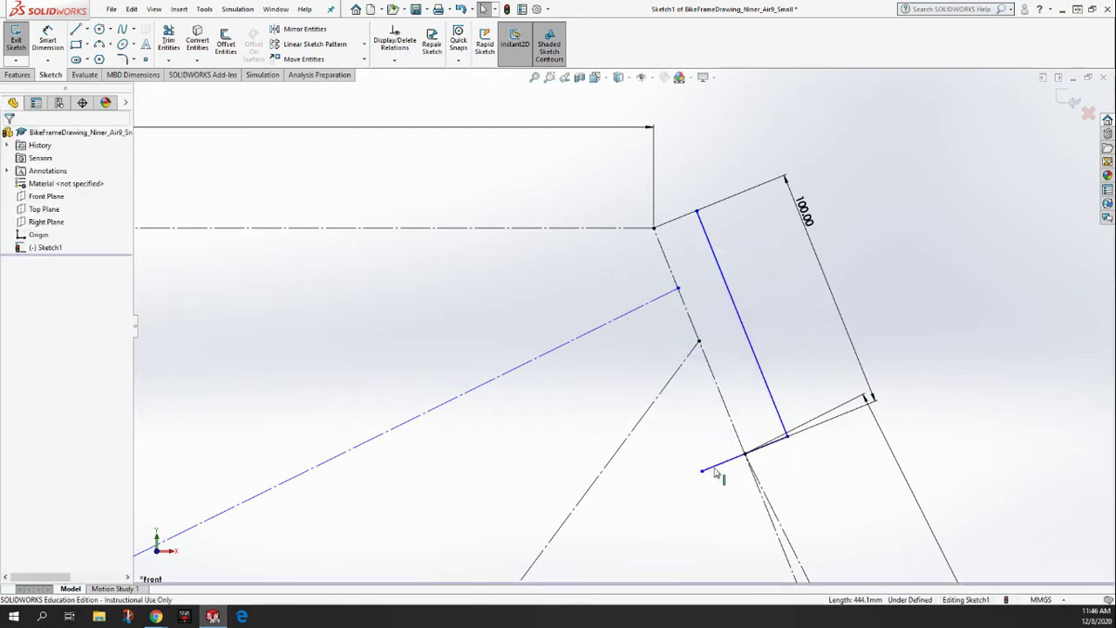
left_click(712, 470)
right_click(712, 470)
left_click(737, 573)
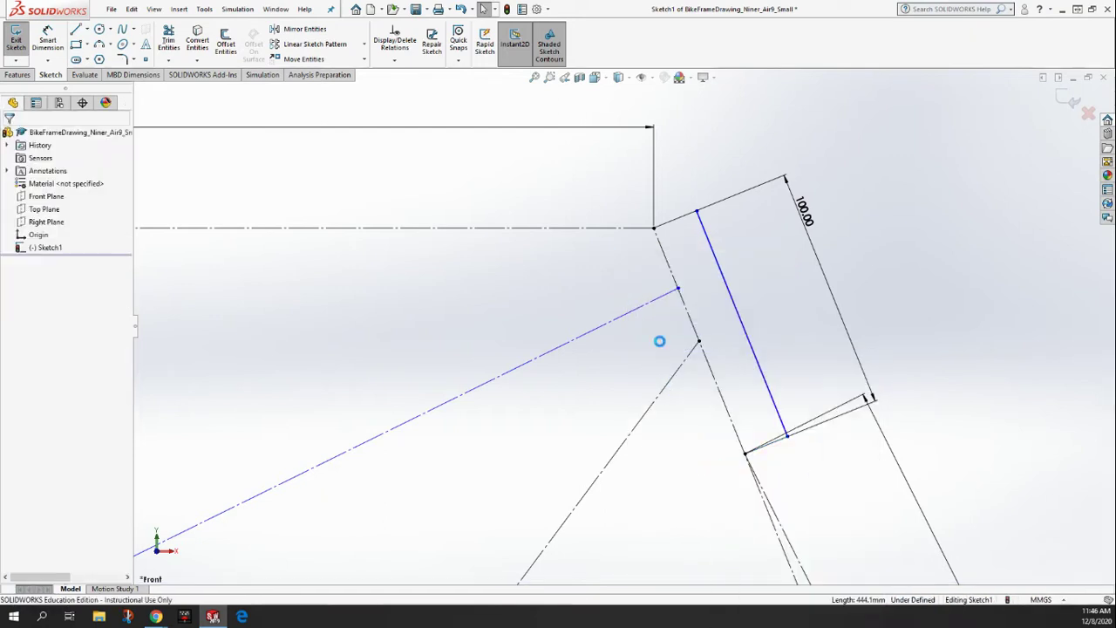
Zoom to fit the whole sketch, including the 1177.00 and 44.00 dimensions
scroll(511, 358, "up", 1)
scroll(282, 416, "up", 1)
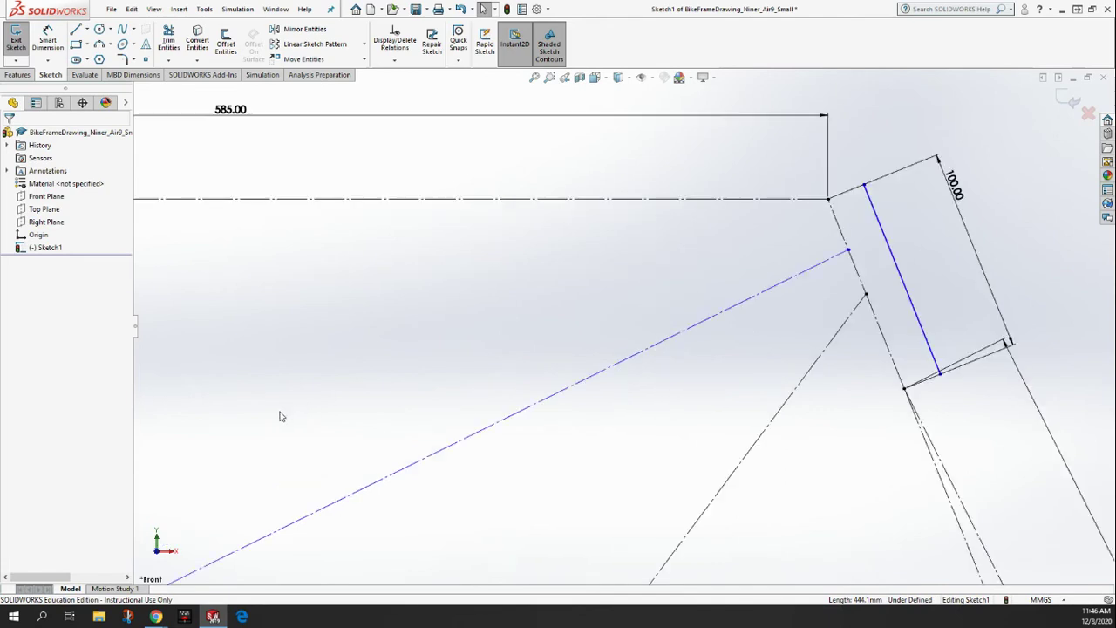
scroll(343, 402, "up", 1)
scroll(407, 384, "up", 1)
scroll(471, 433, "up", 1)
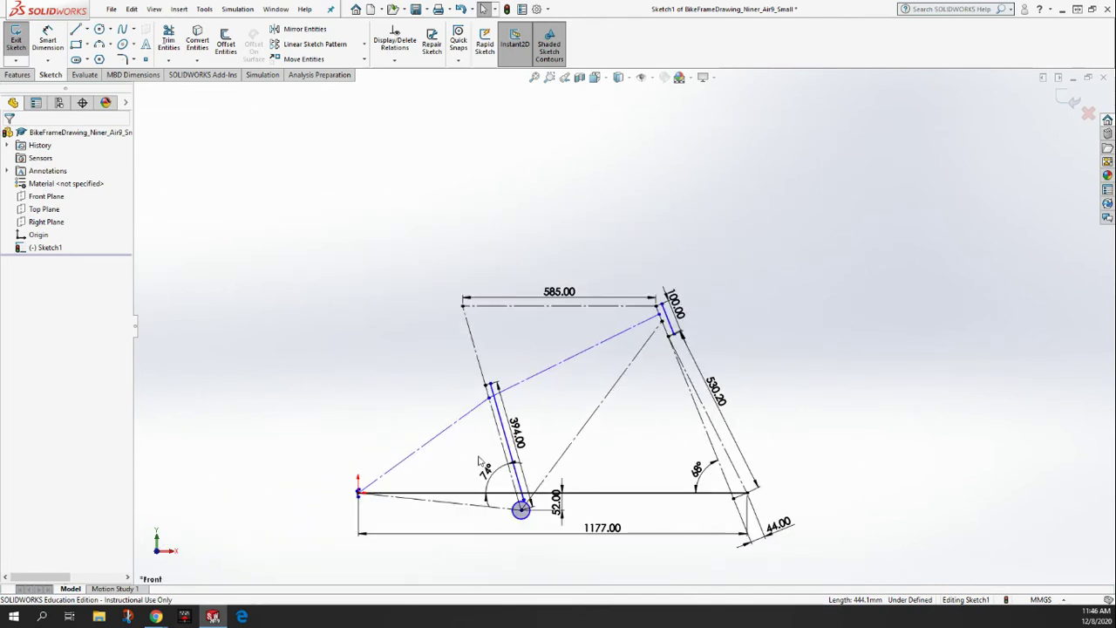
scroll(486, 487, "up", 1)
scroll(478, 510, "down", 2)
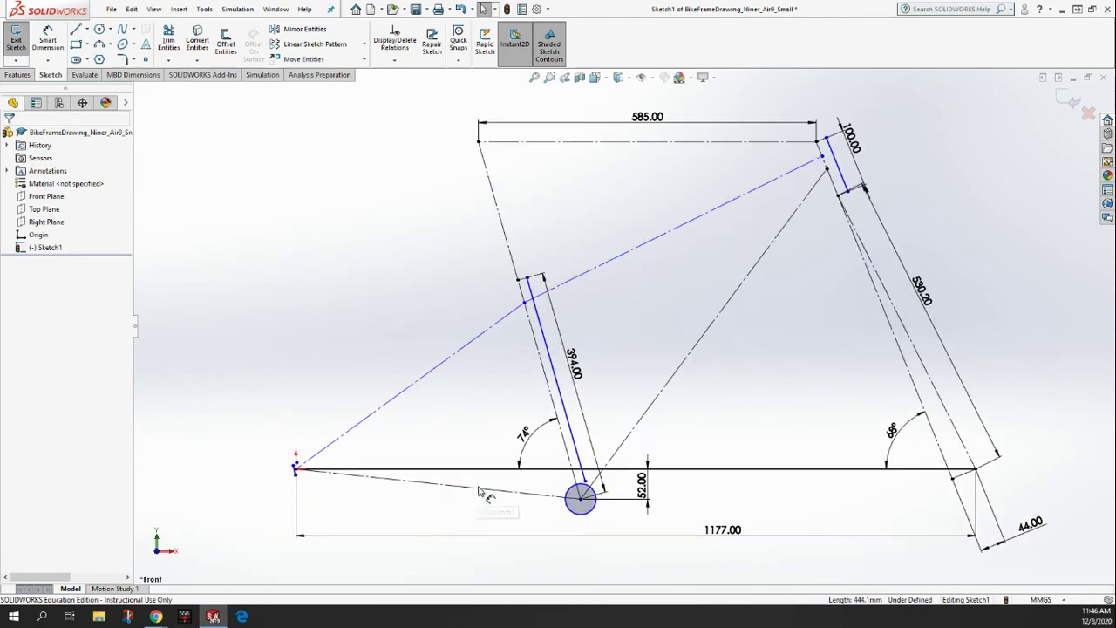
Use Extend Entities to lengthen the seat-tube line down to the bottom-bracket circle
right_click(684, 471)
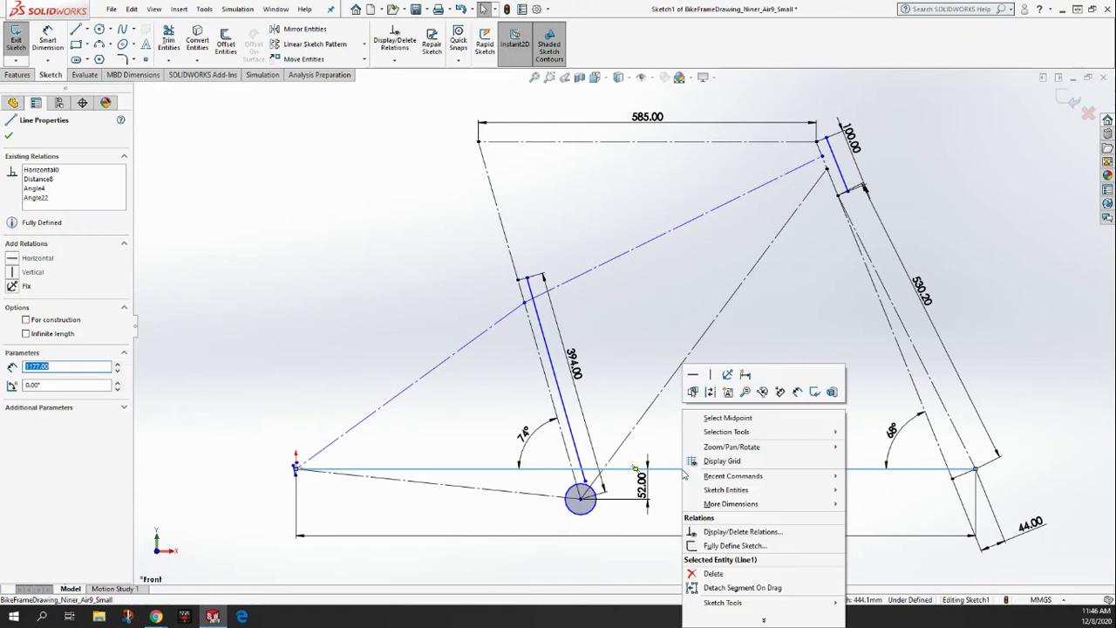
key("Escape")
left_click(720, 393)
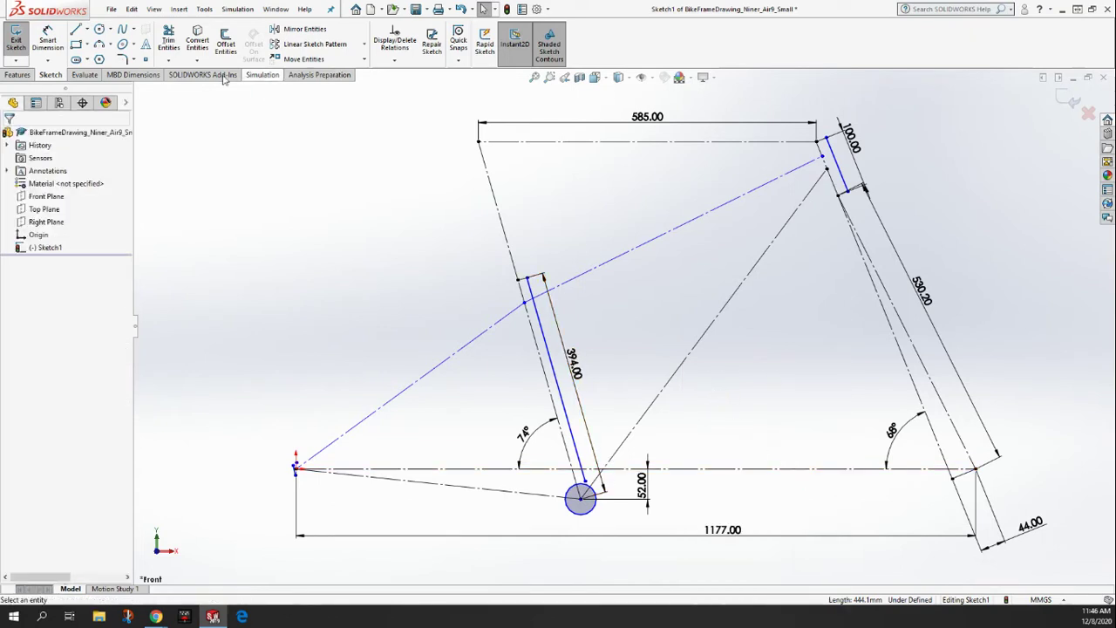
left_click(168, 60)
left_click(192, 88)
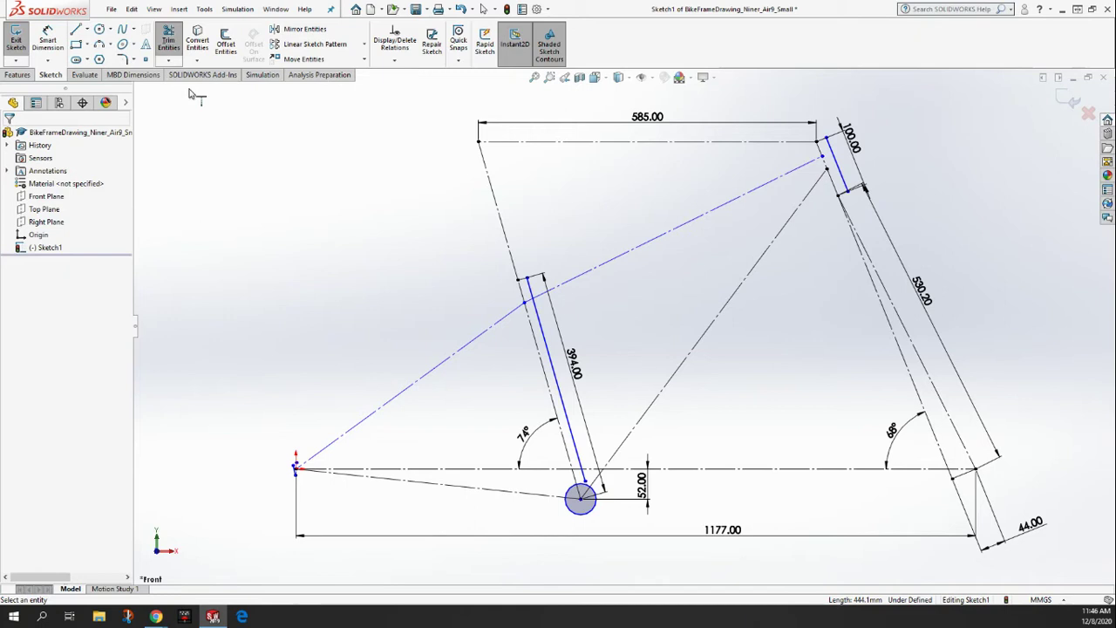
left_click(567, 414)
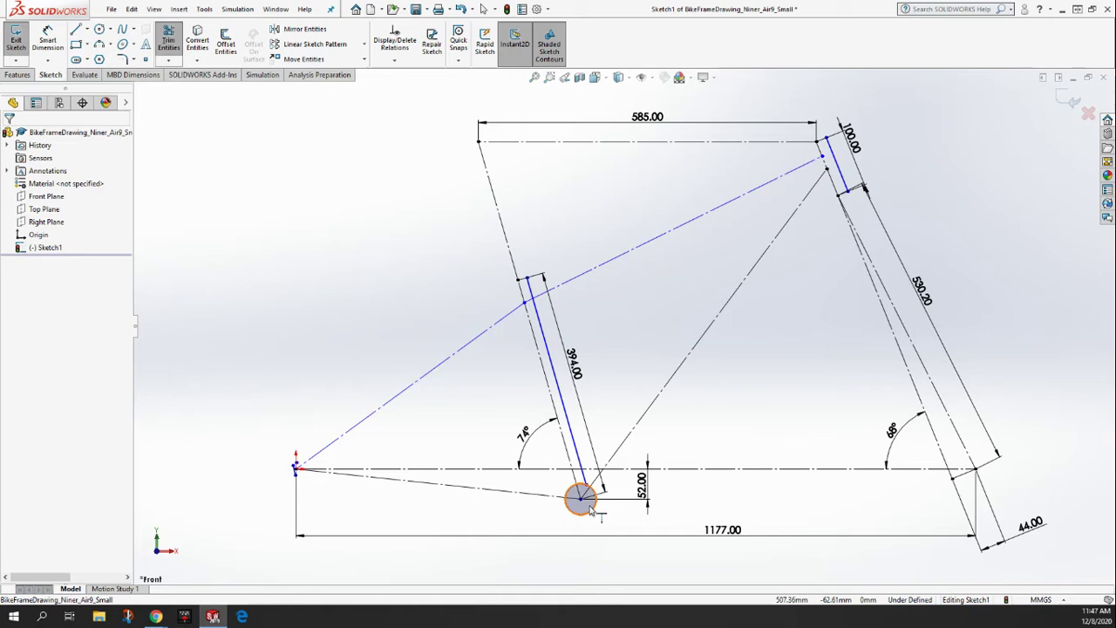
left_click(584, 499)
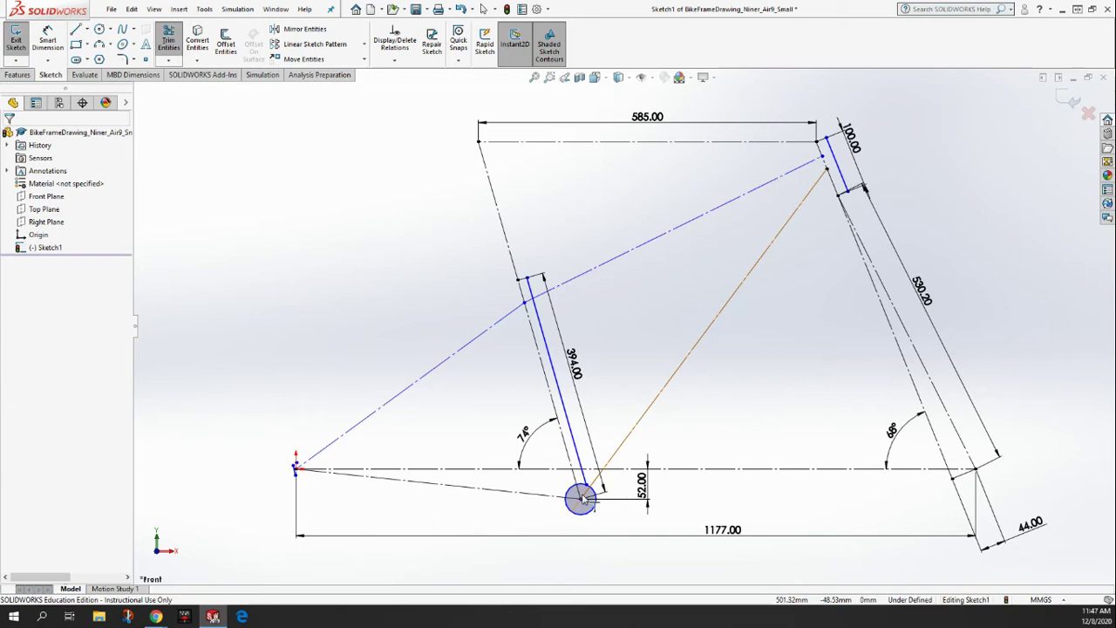
Exit the sketch and start an Extruded Boss/Base from the bottom-bracket circle
left_click(15, 39)
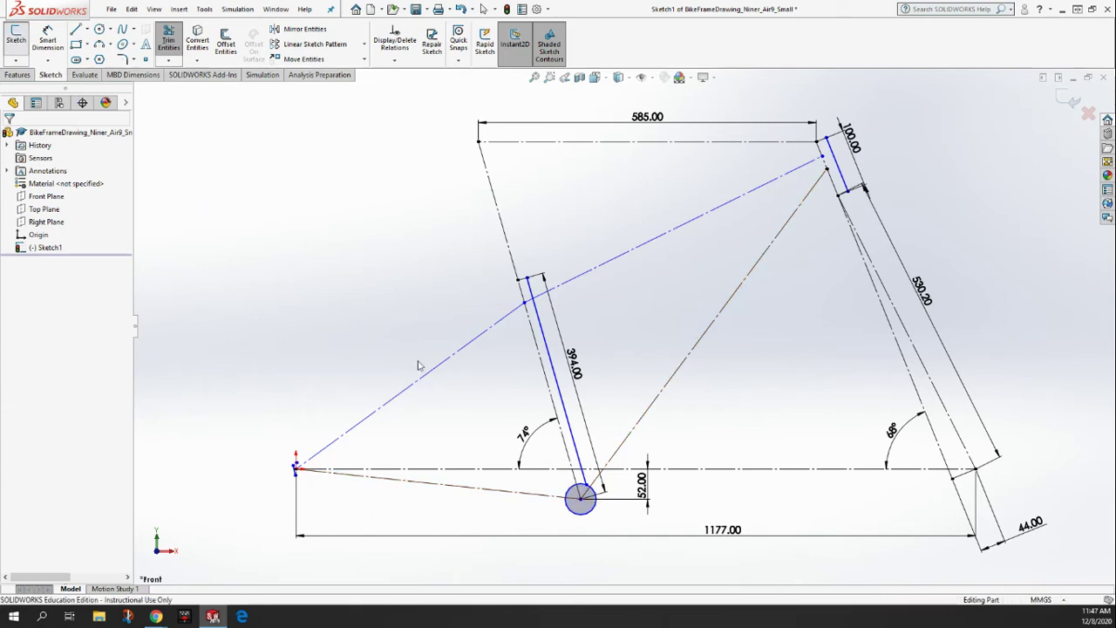
left_click(21, 76)
left_click(24, 49)
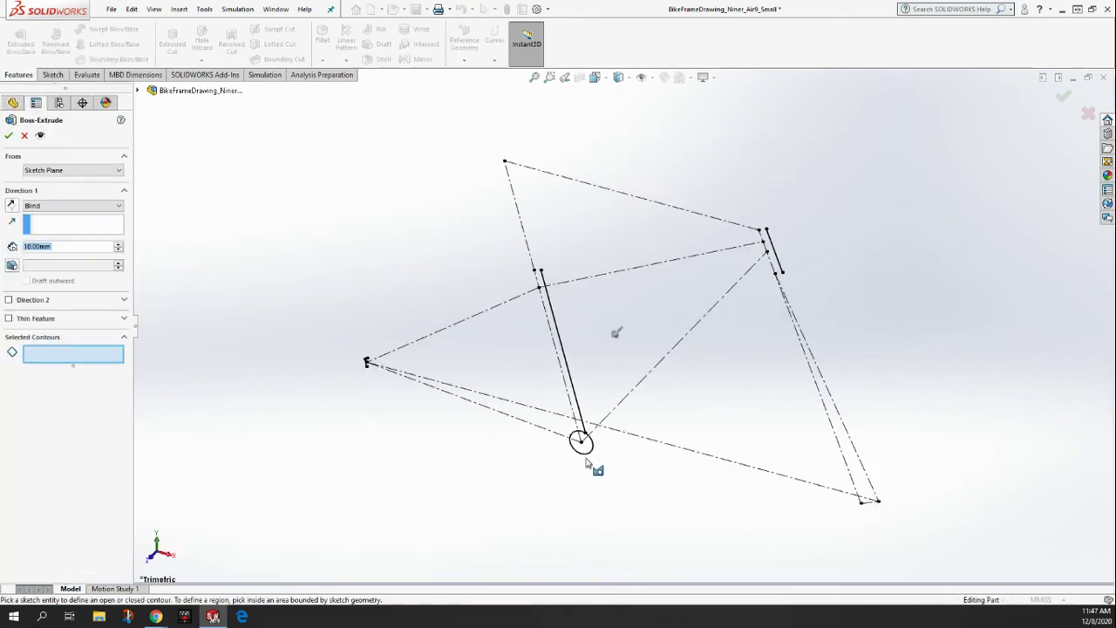
left_click(581, 445)
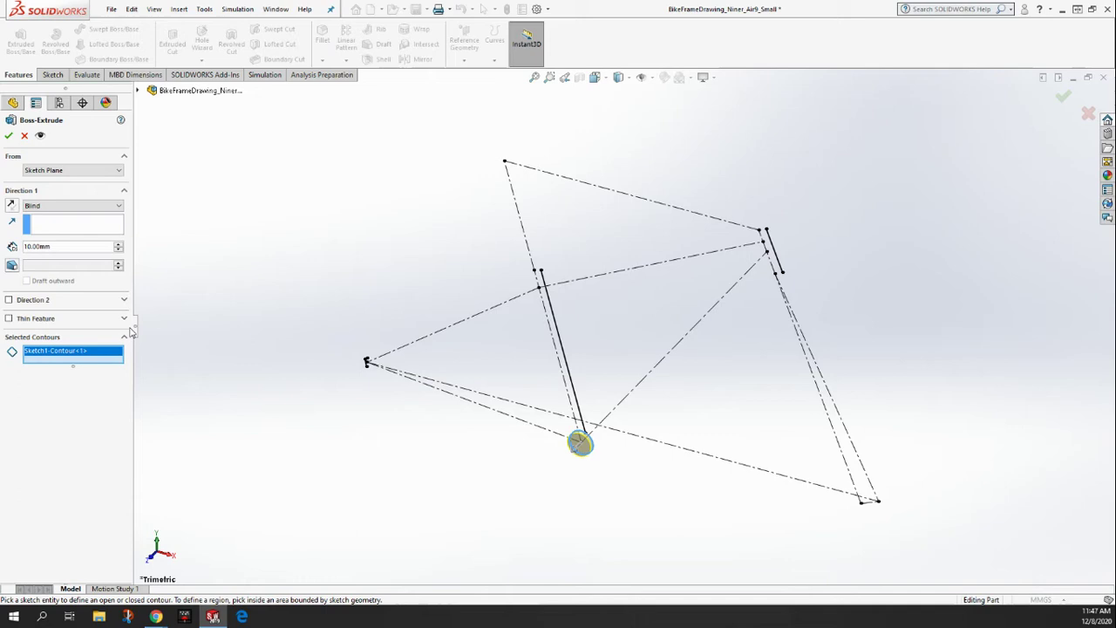
Set the extrusion depth to 34 mm in both Direction 1 and Direction 2
left_click(8, 300)
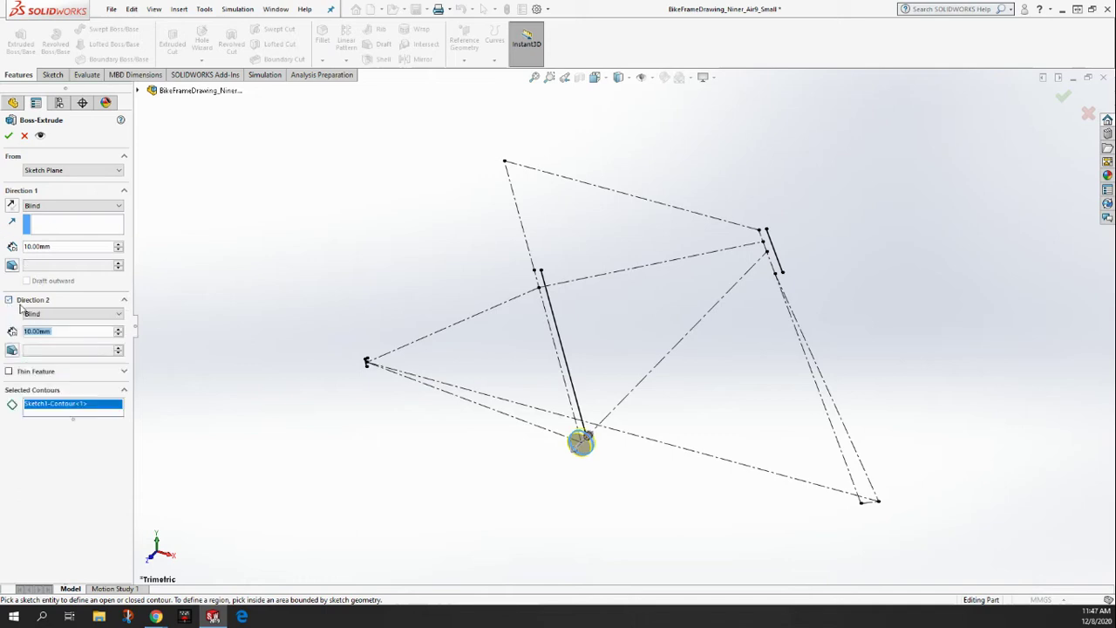
left_click_drag(52, 247, 26, 253)
type("34")
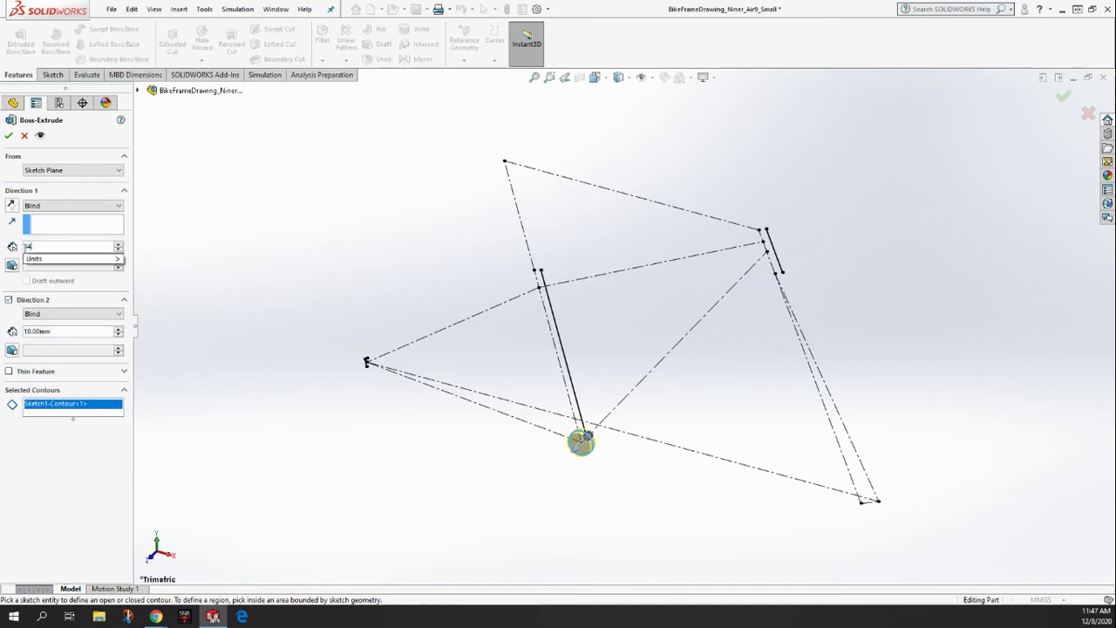
key("Tab")
left_click_drag(61, 331, 23, 331)
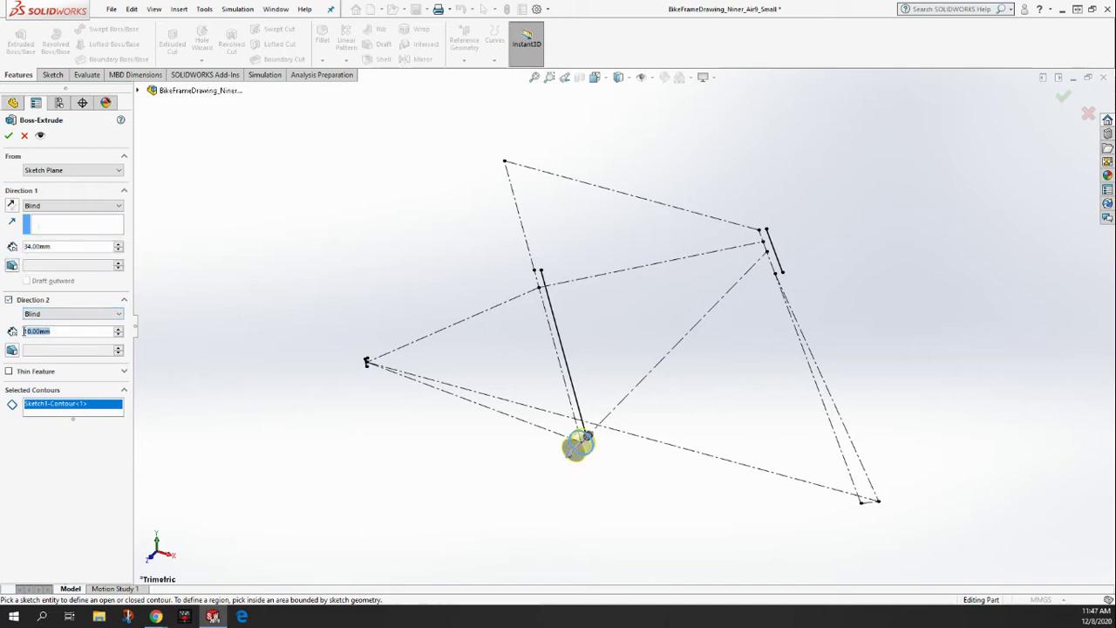
type("34")
key("Tab")
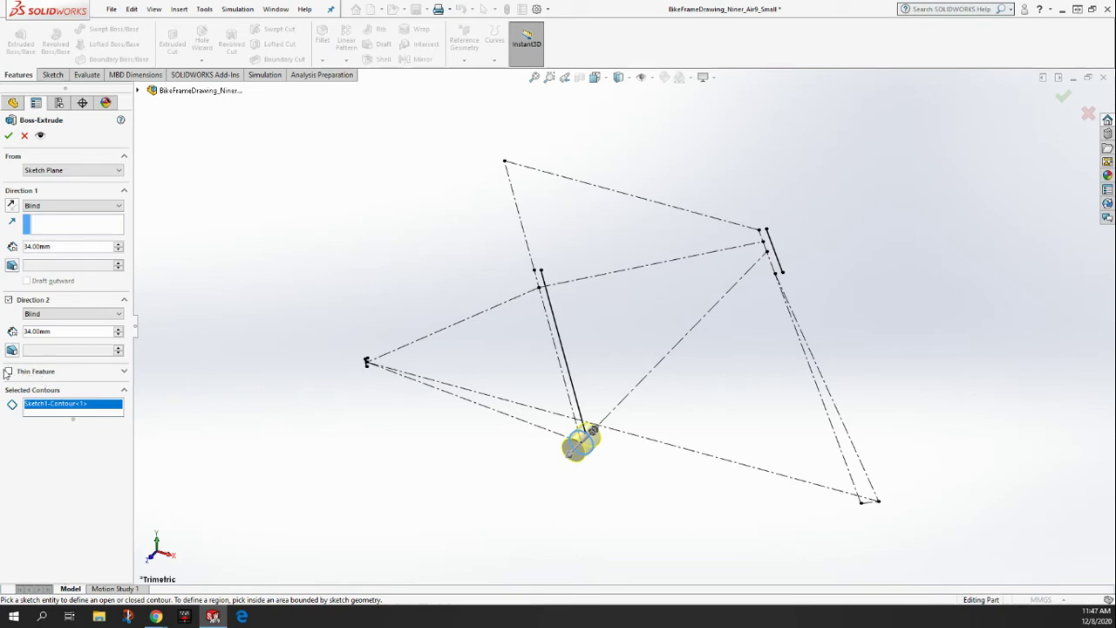
Make it a 2 mm Thin Feature and accept the extrusion
left_click(9, 372)
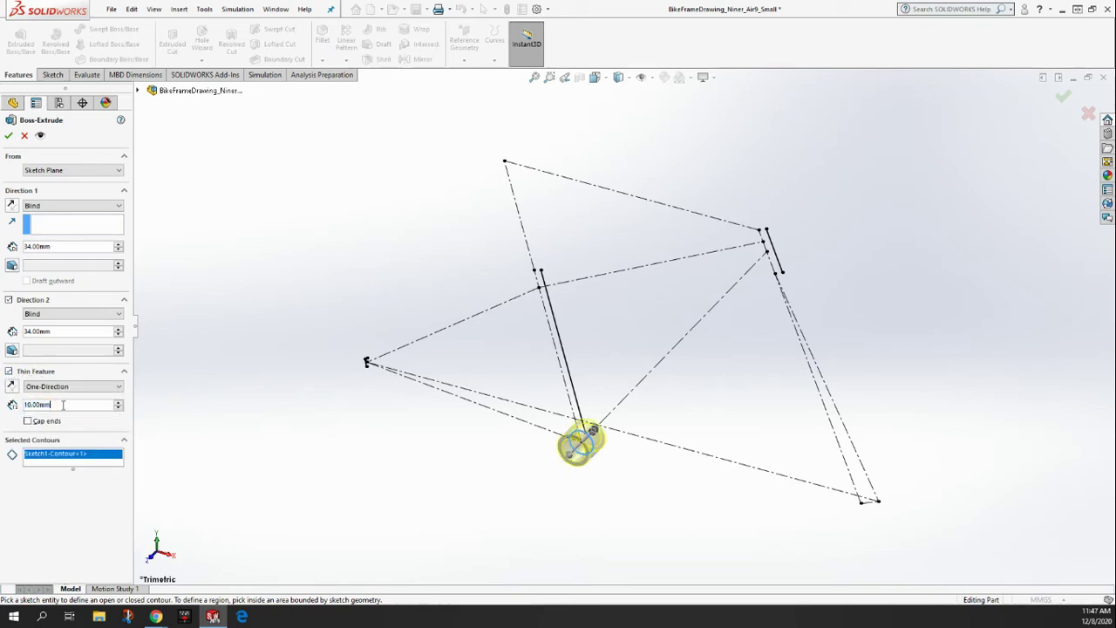
type("2")
key("Return")
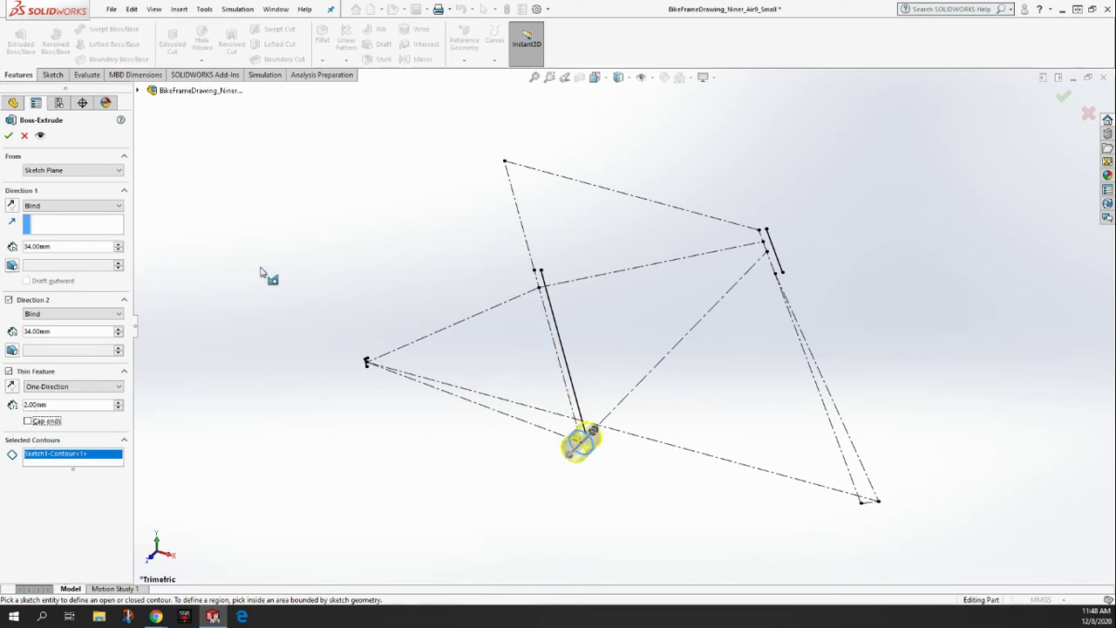
left_click(9, 136)
scroll(598, 451, "down", 6)
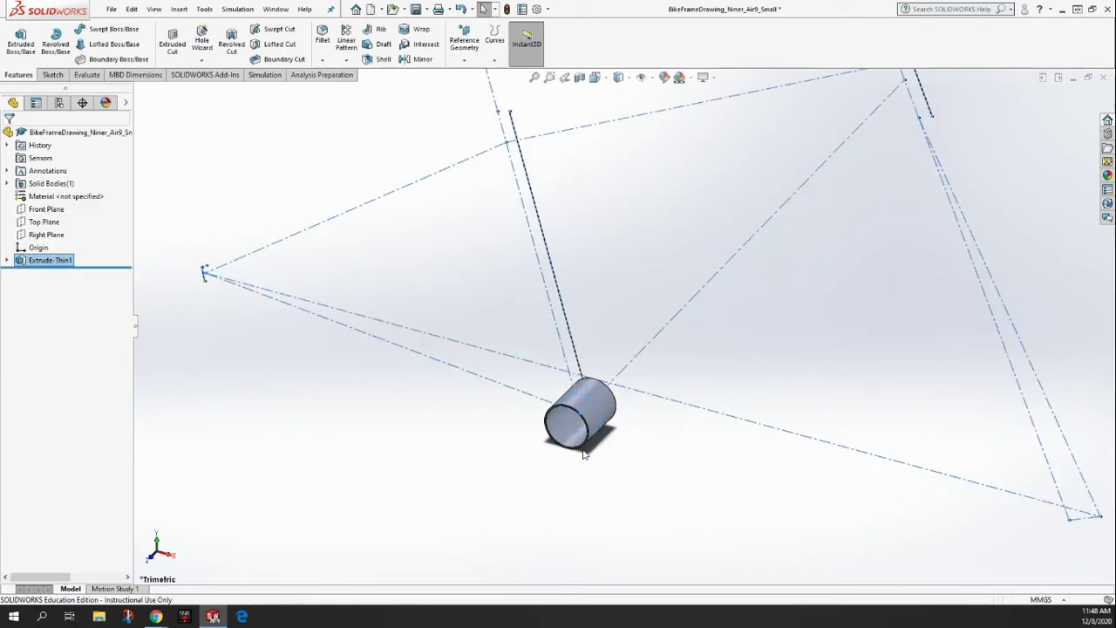
scroll(593, 402, "down", 2)
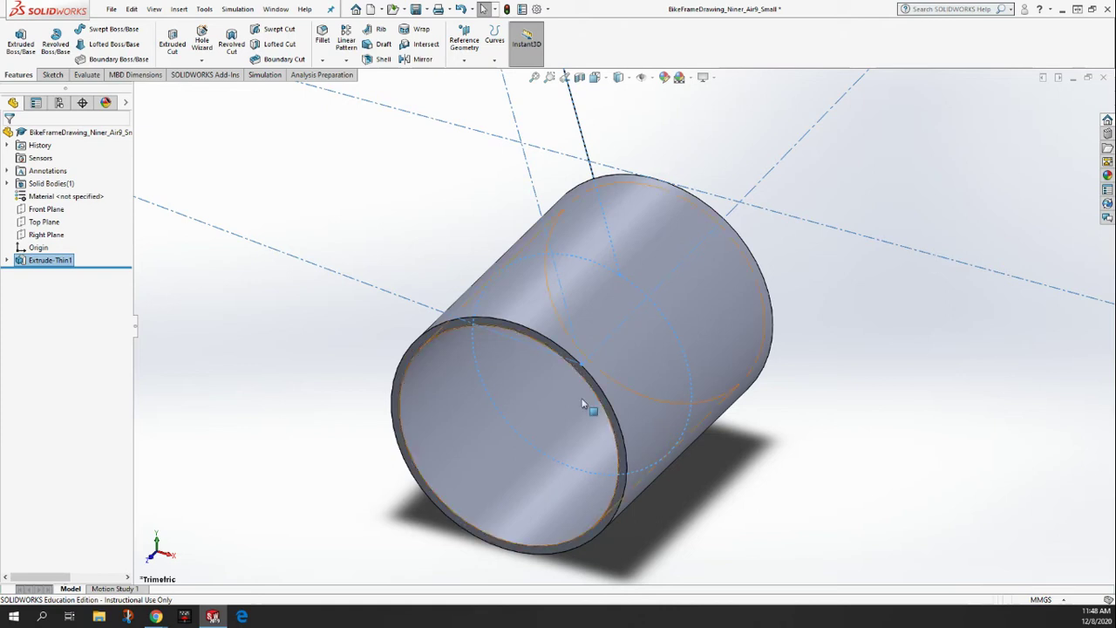
scroll(642, 410, "up", 10)
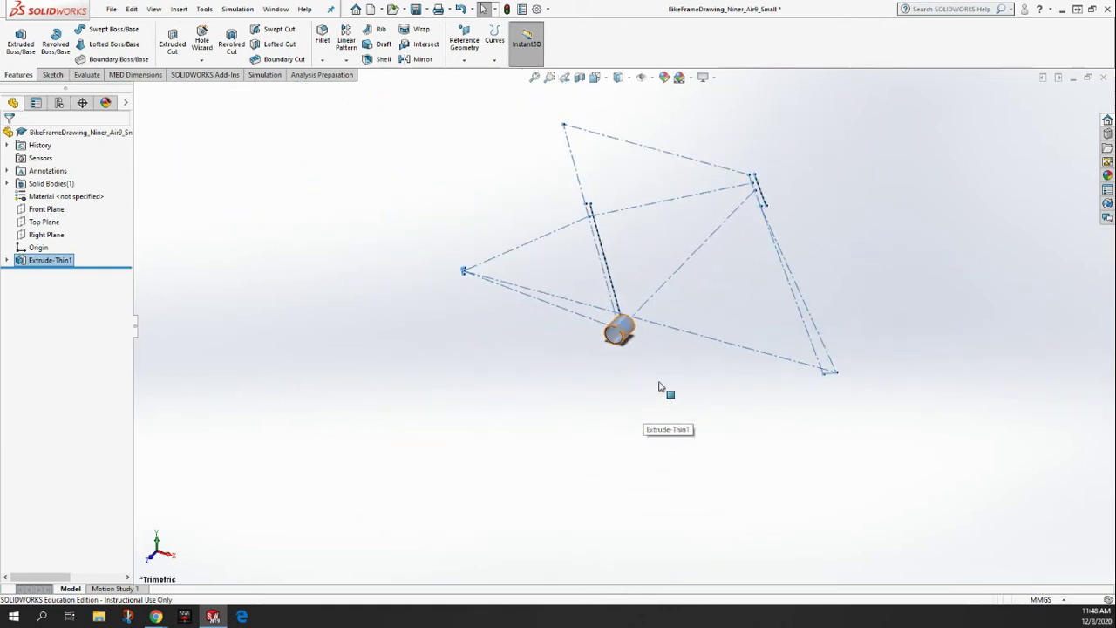
scroll(667, 182, "down", 5)
left_click(429, 218)
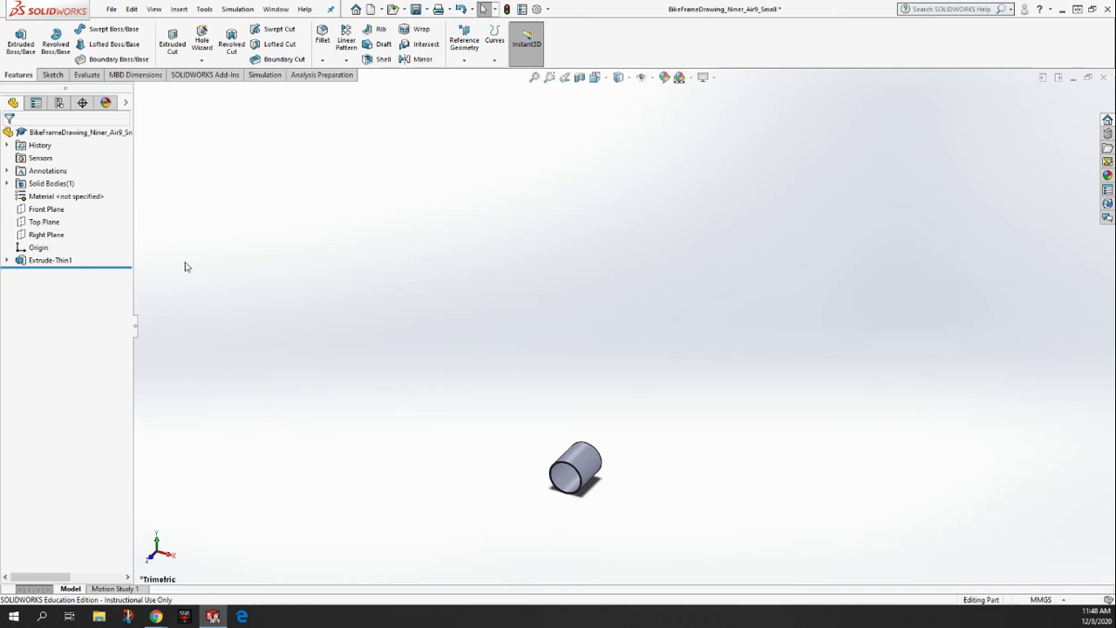
Show Sketch1 from under Extrude-Thin1 in the FeatureManager tree
left_click(7, 261)
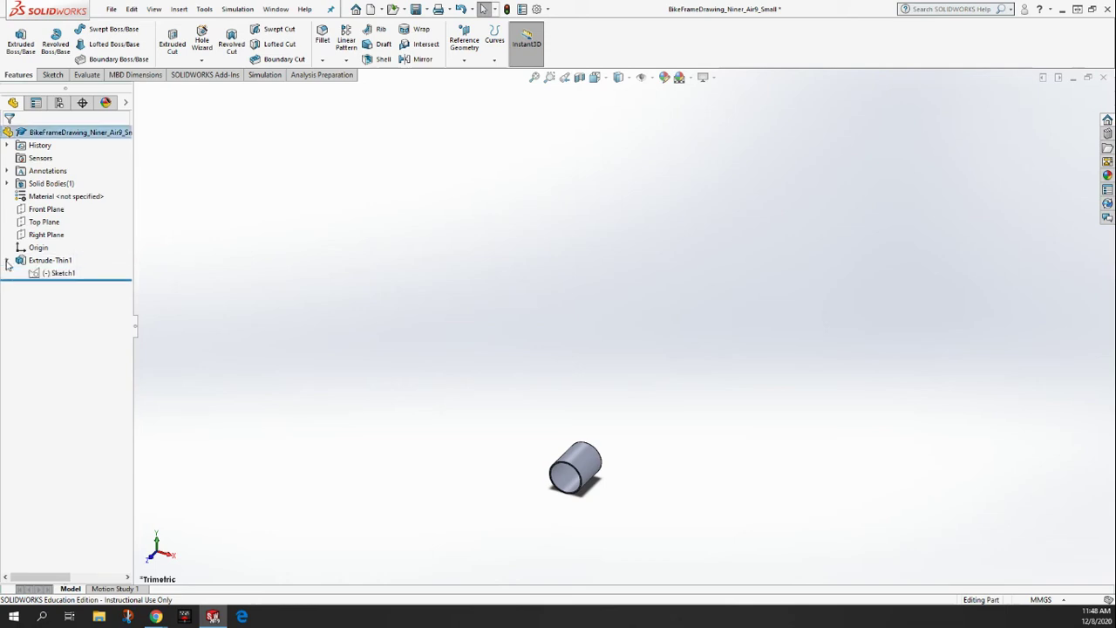
left_click(62, 275)
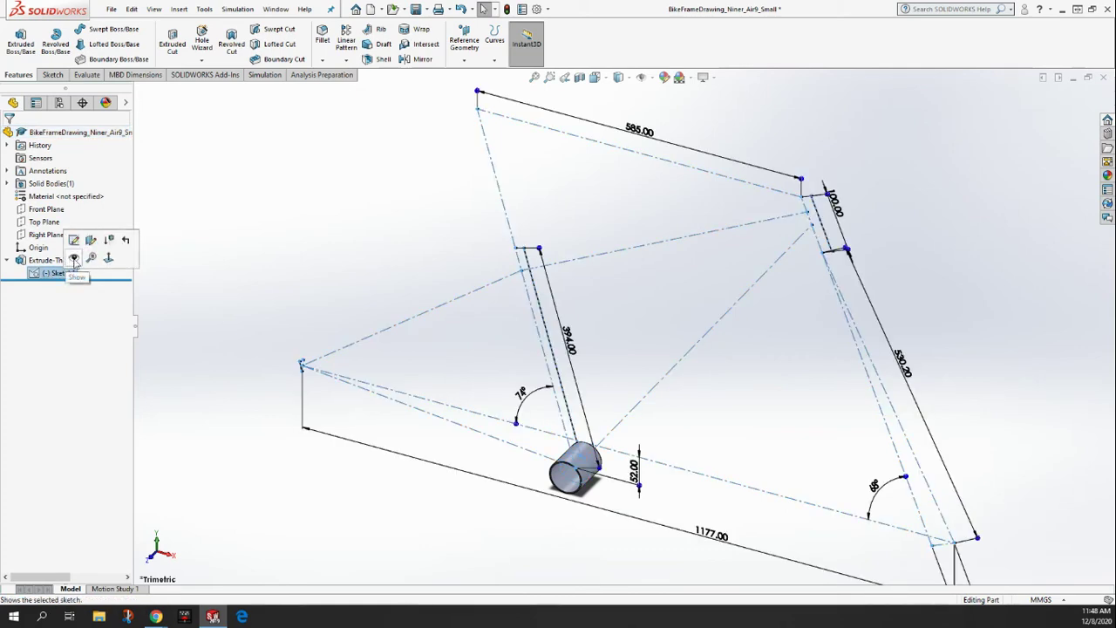
left_click(74, 259)
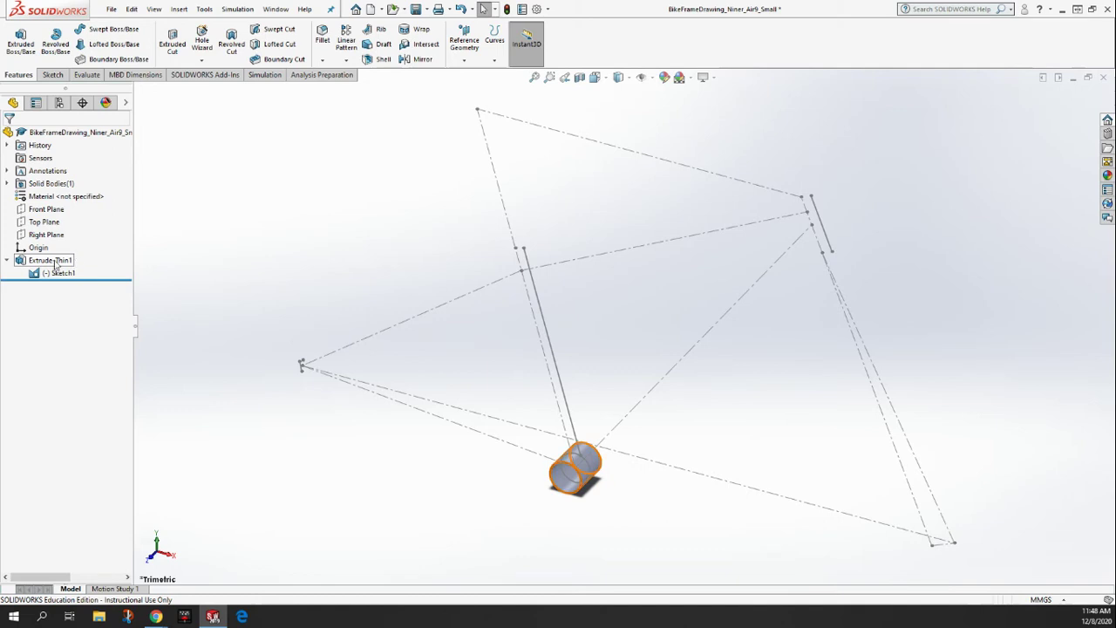
left_click(57, 276)
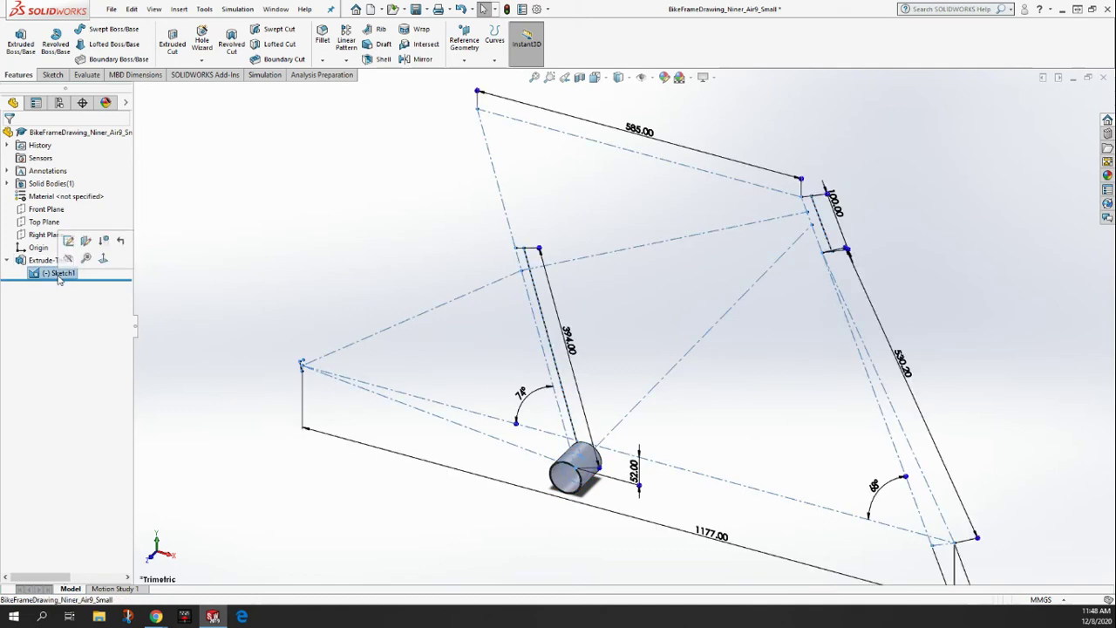
left_click(72, 266)
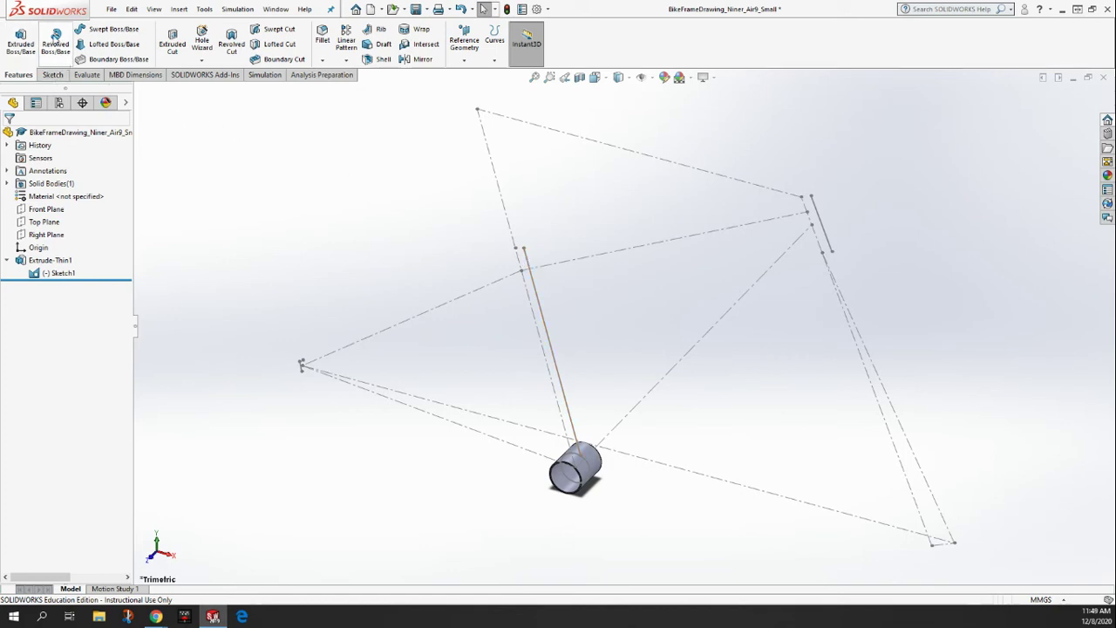
Revolve Sketch1 about the seat tube centerline, using the adjacent seat line as contour
left_click(54, 39)
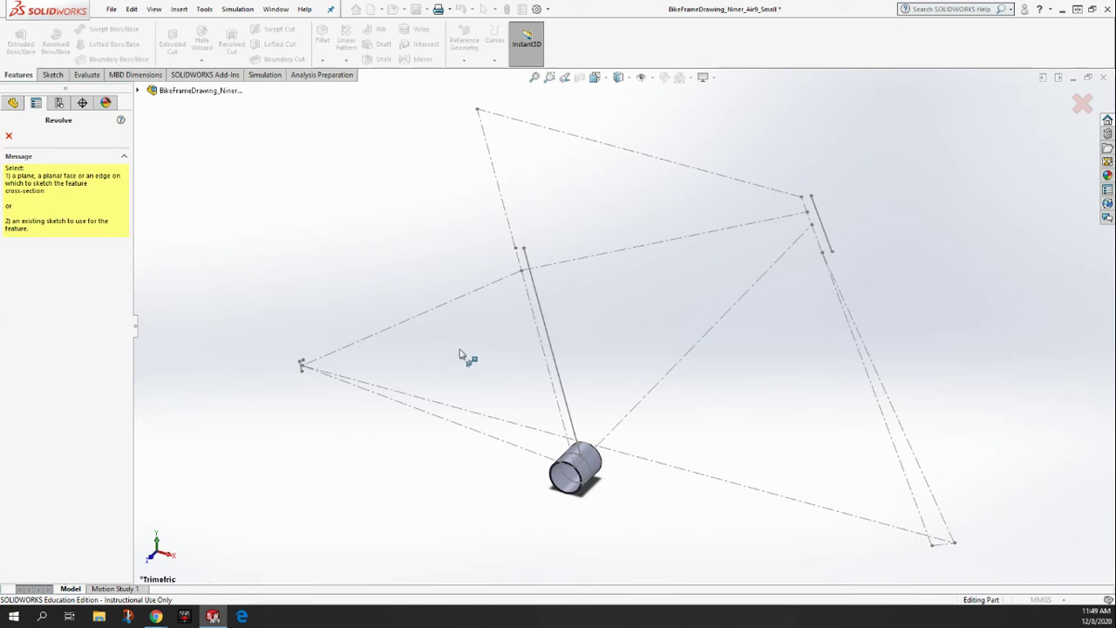
left_click(544, 328)
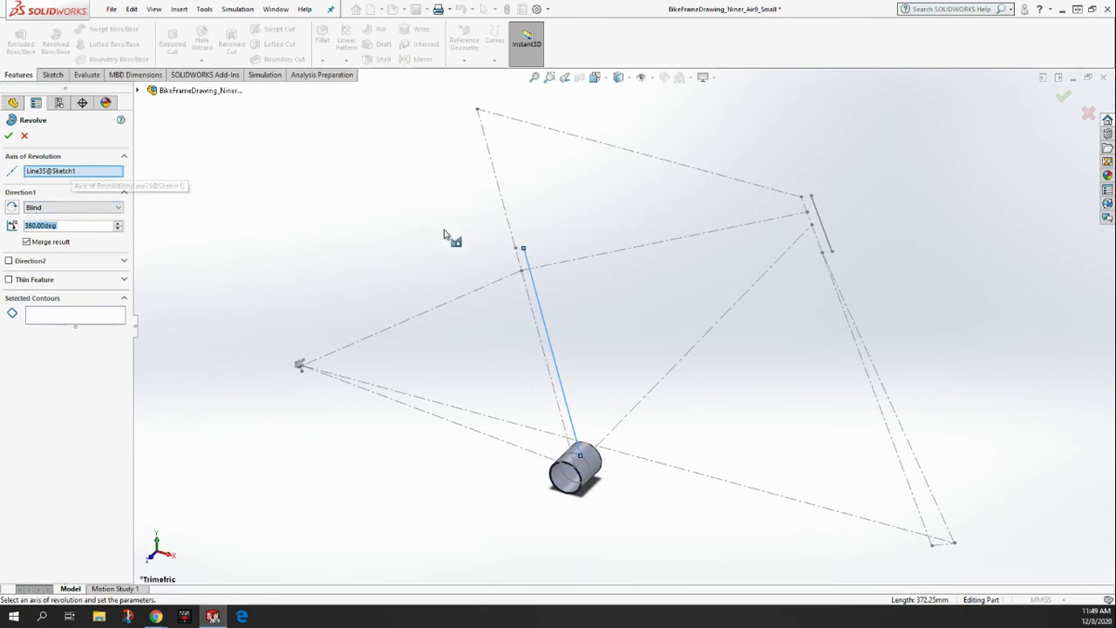
left_click(513, 234)
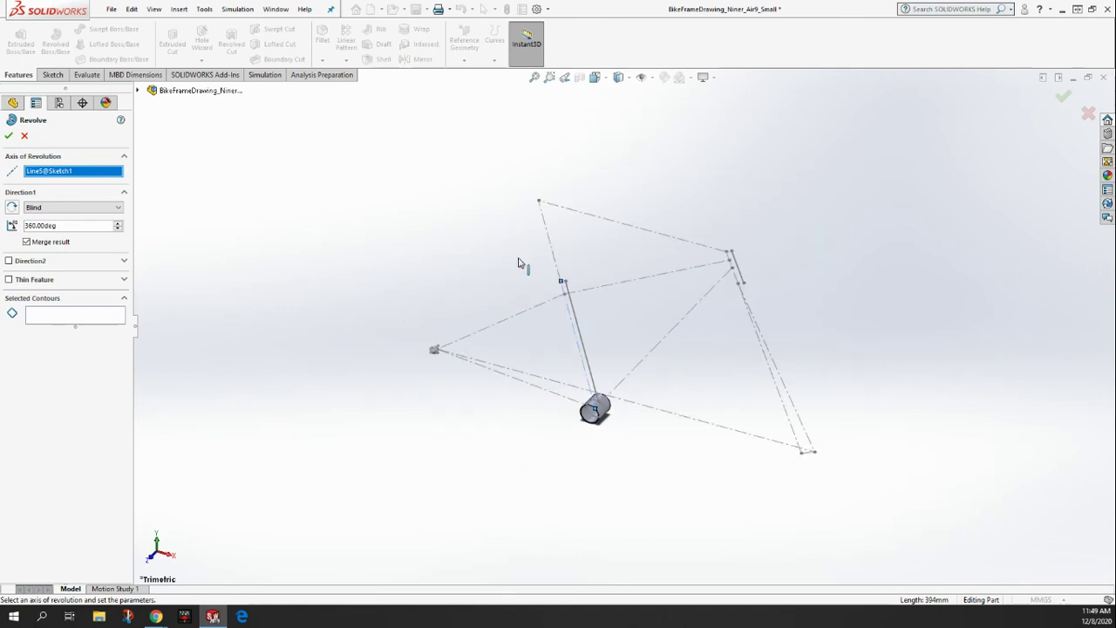
scroll(523, 268, "down", 5)
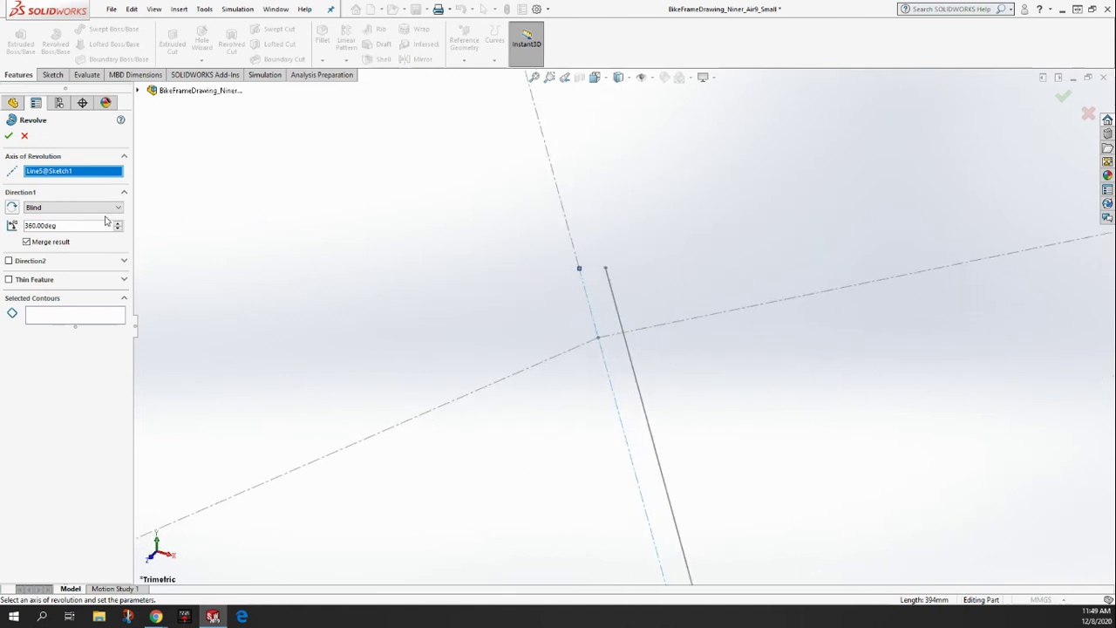
left_click(60, 317)
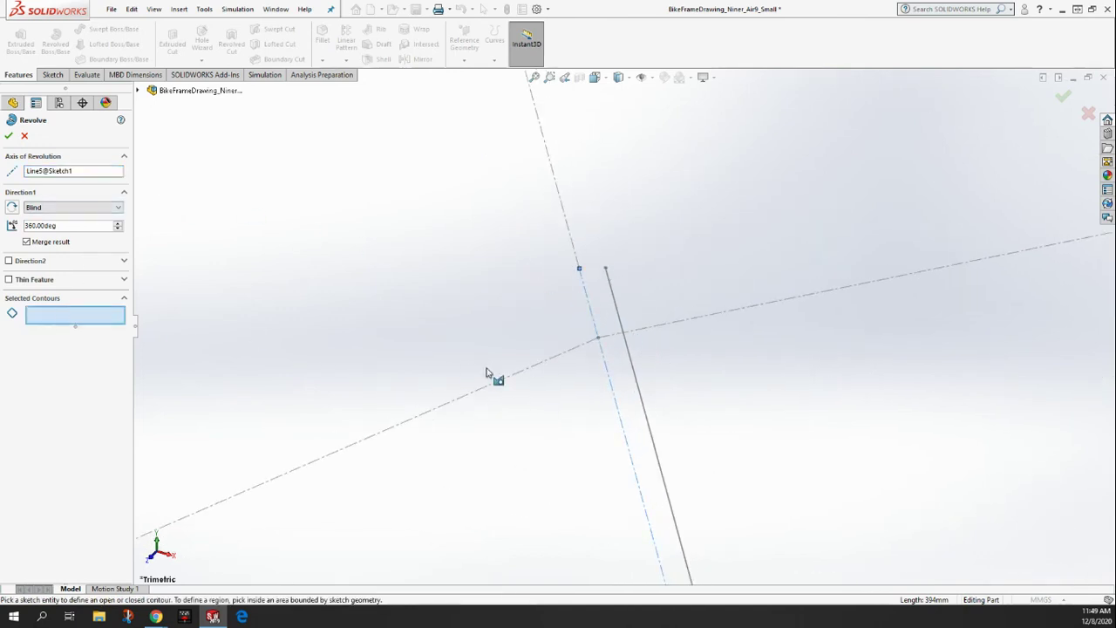
left_click(621, 319)
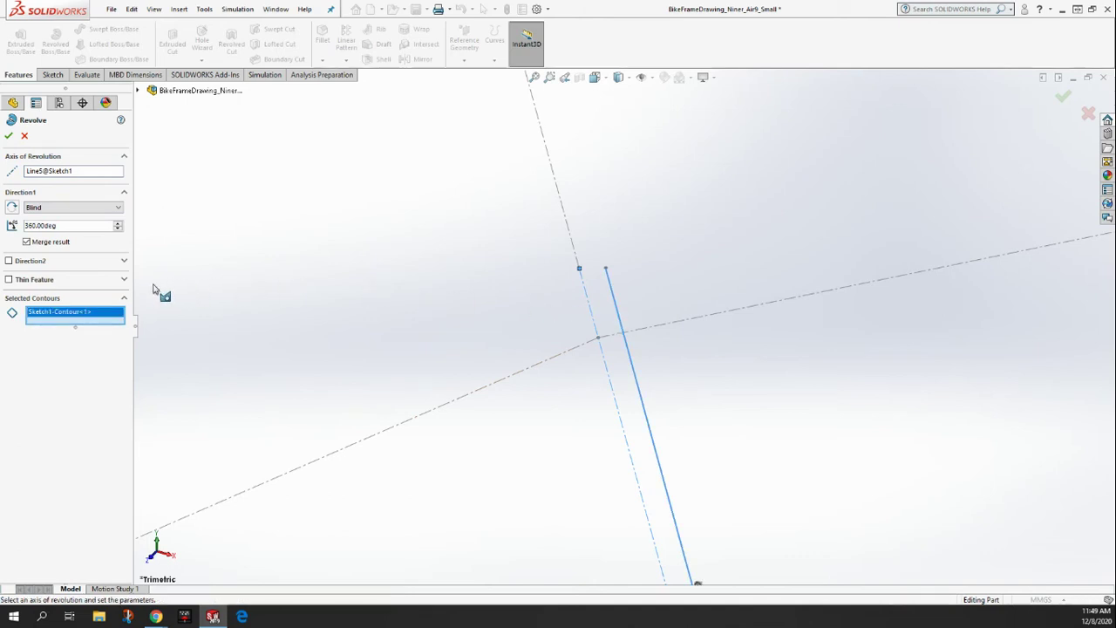
Make the seat tube revolve thin-walled at 1.00 mm and accept it
left_click(9, 280)
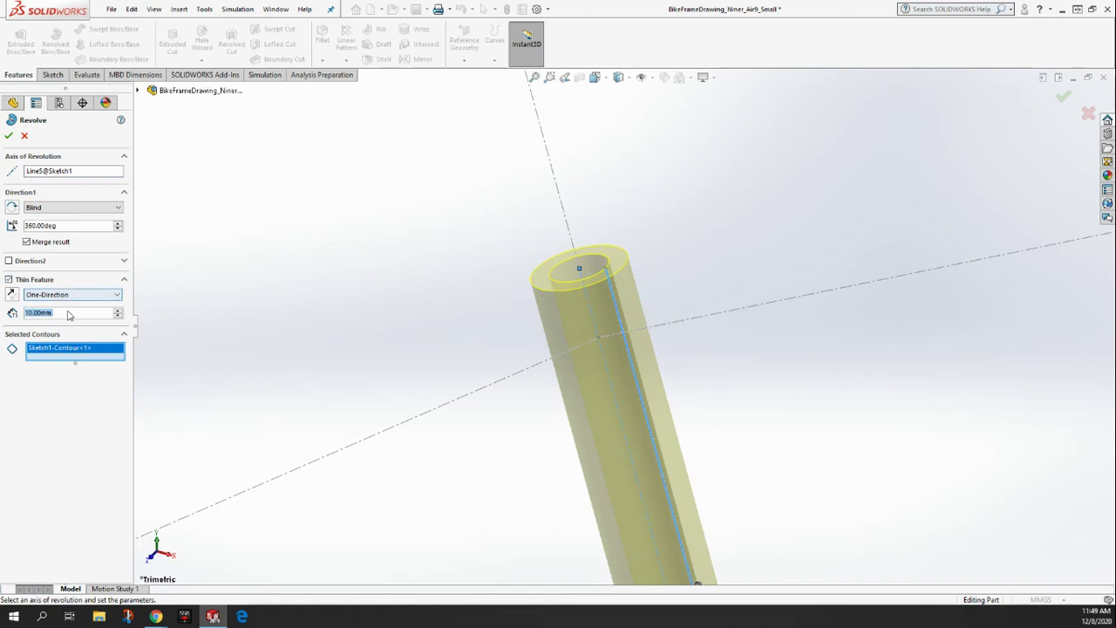
left_click_drag(73, 314, 13, 314)
type("1")
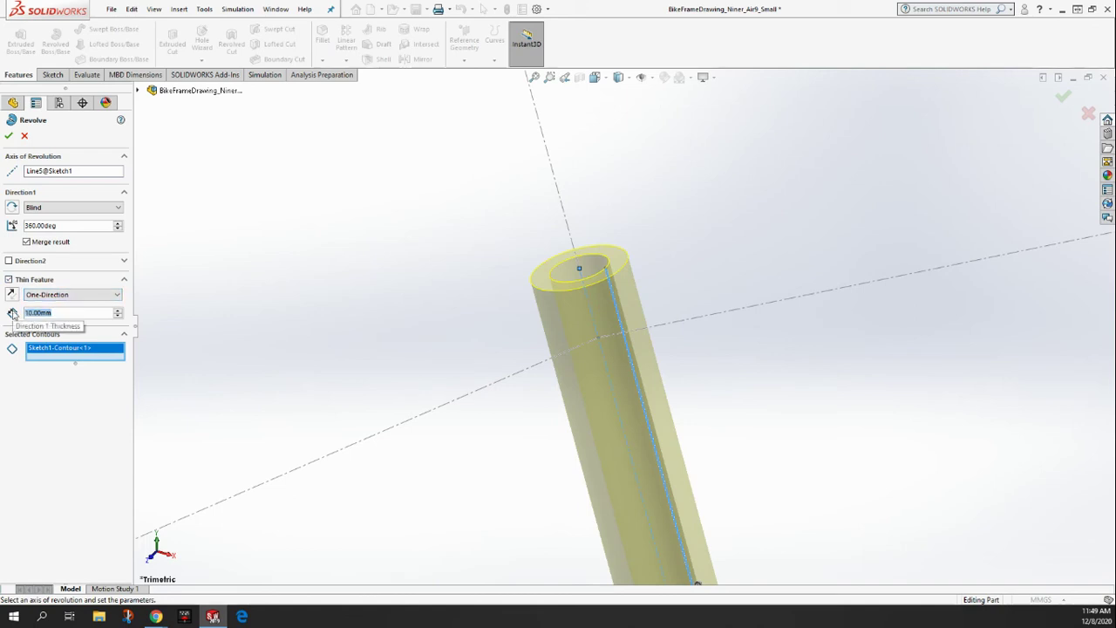
key("Return")
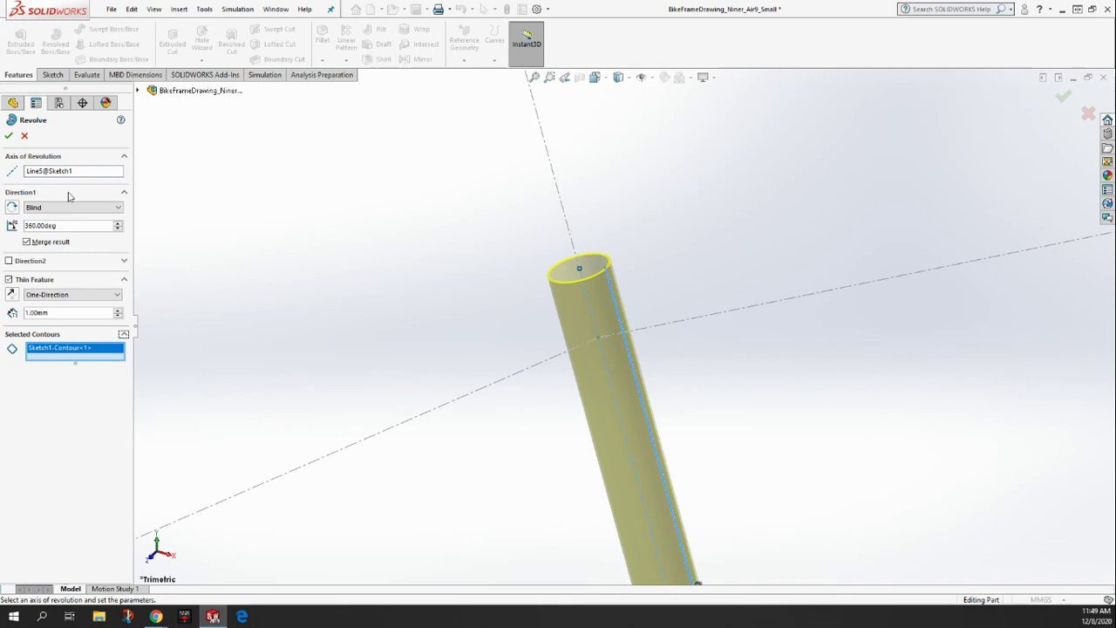
left_click(9, 136)
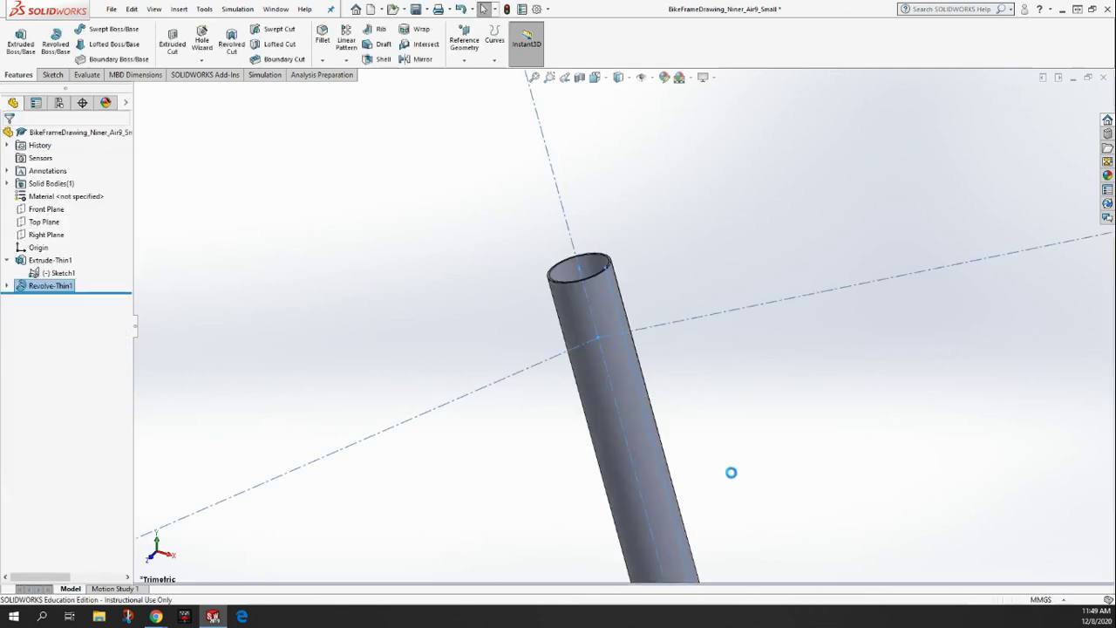
scroll(705, 491, "up", 3)
scroll(662, 462, "down", 4)
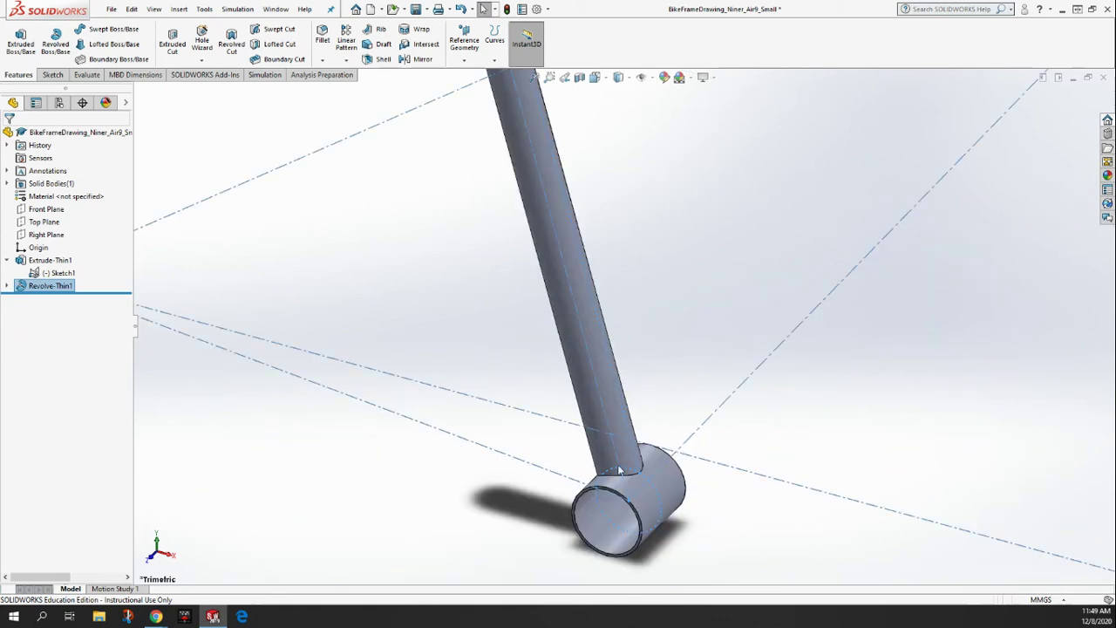
scroll(635, 274, "up", 3)
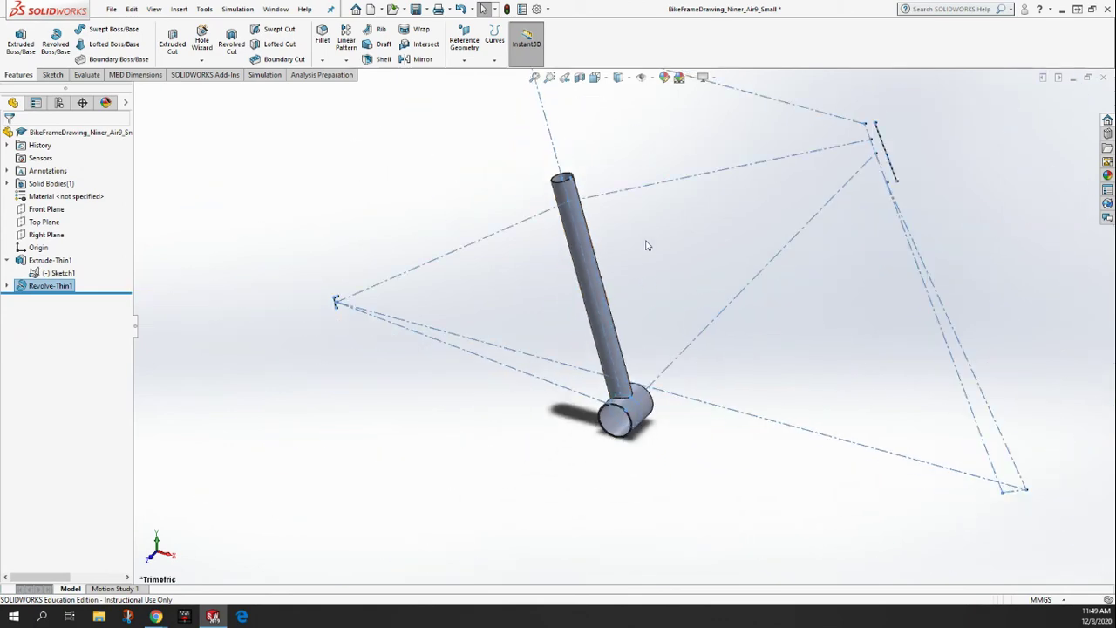
scroll(913, 115, "down", 5)
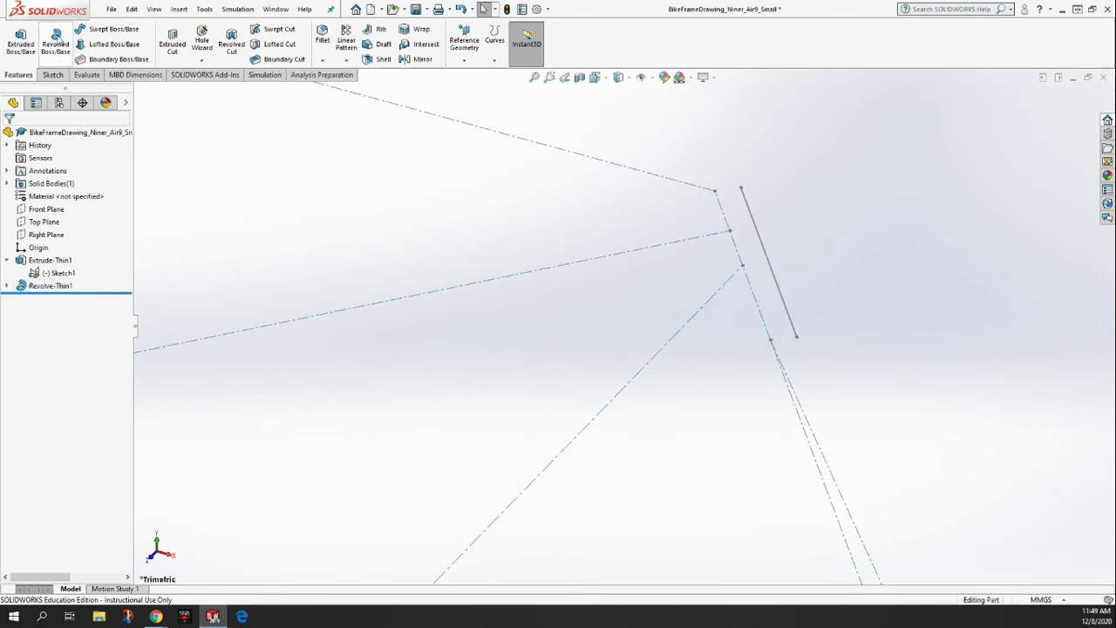
Revolve the head tube line about its centerline, Line11@Sketch1
left_click(56, 40)
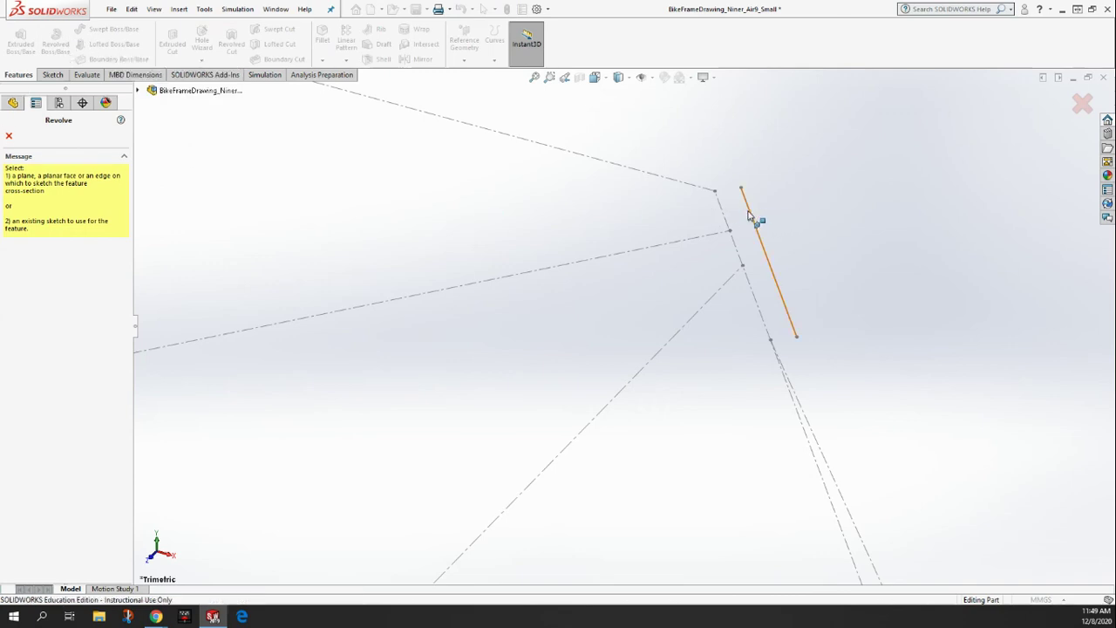
left_click(794, 251)
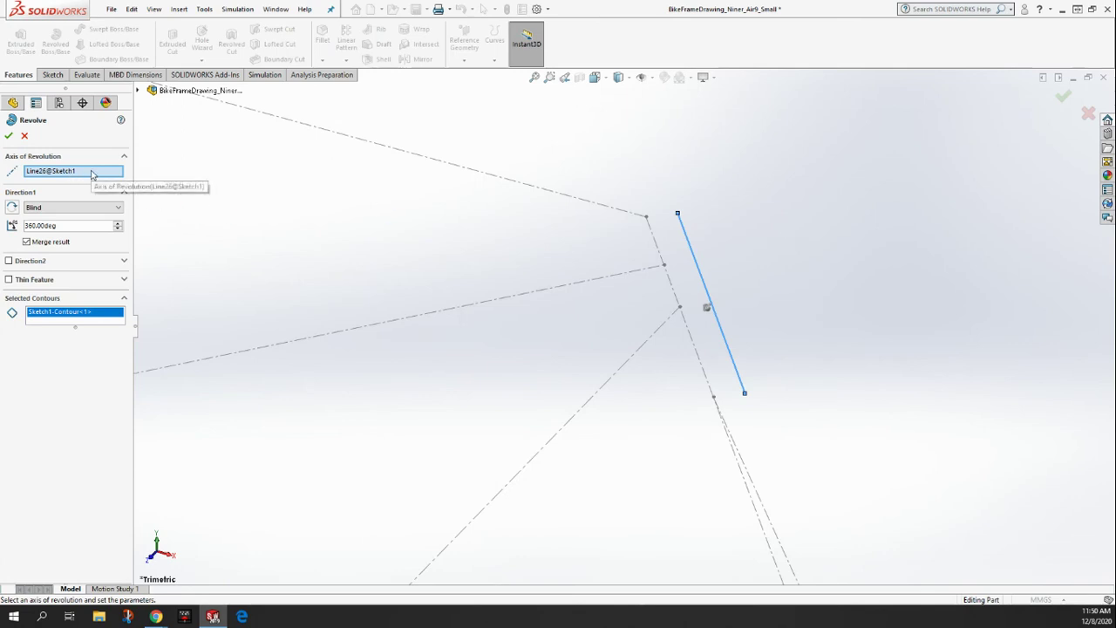
left_click(91, 172)
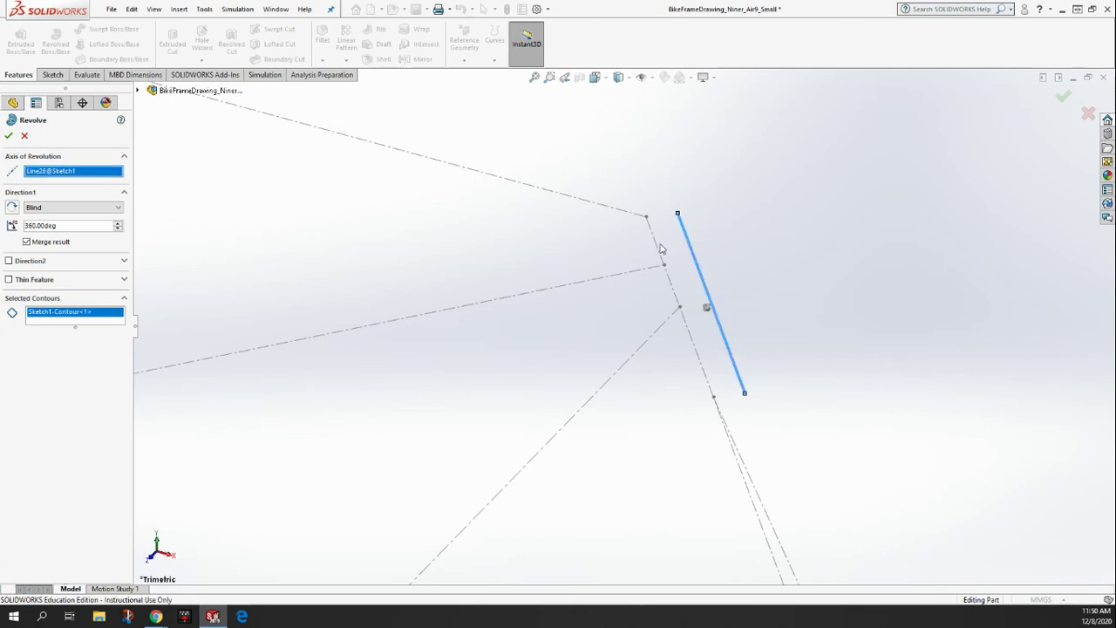
left_click(660, 251)
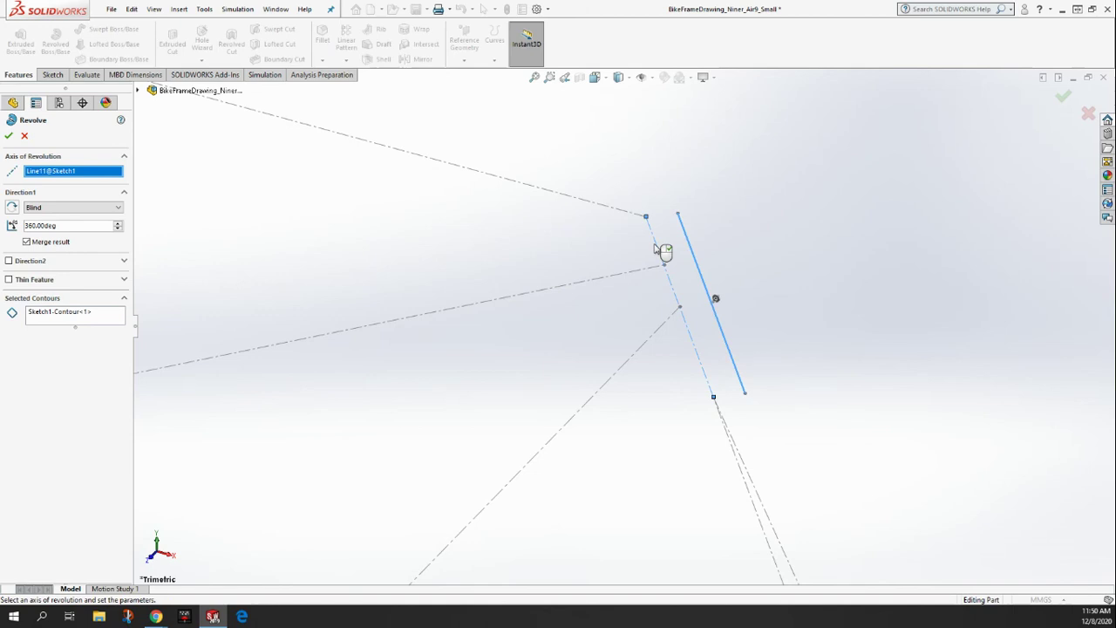
left_click(96, 315)
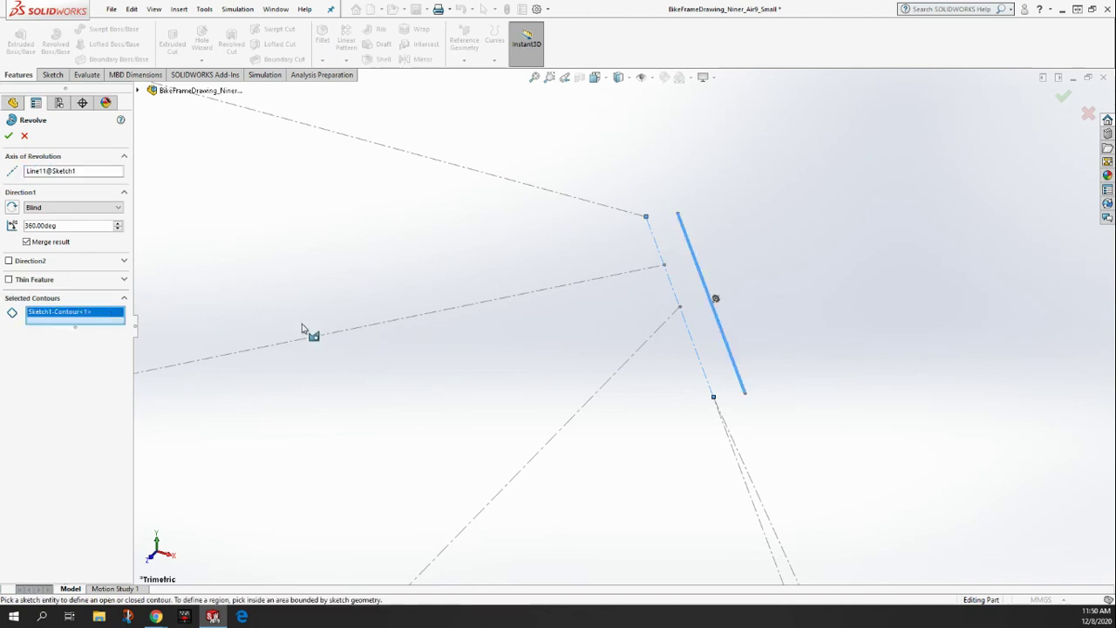
Make the head tube revolve thin-walled at 2.00 mm and accept it
left_click(9, 279)
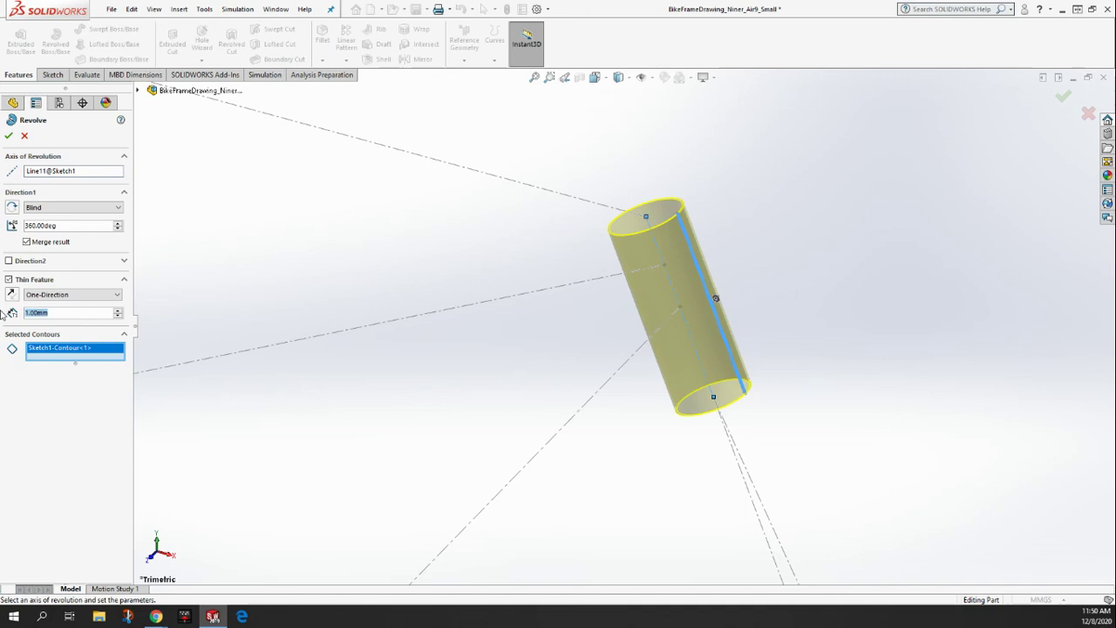
type("2")
key("Return")
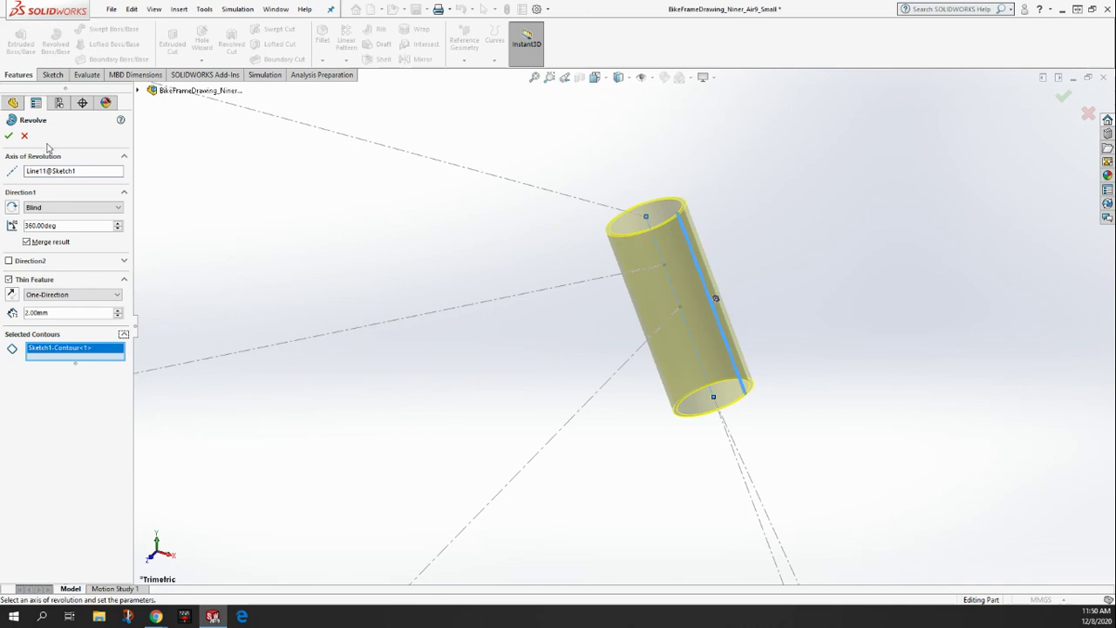
left_click(9, 136)
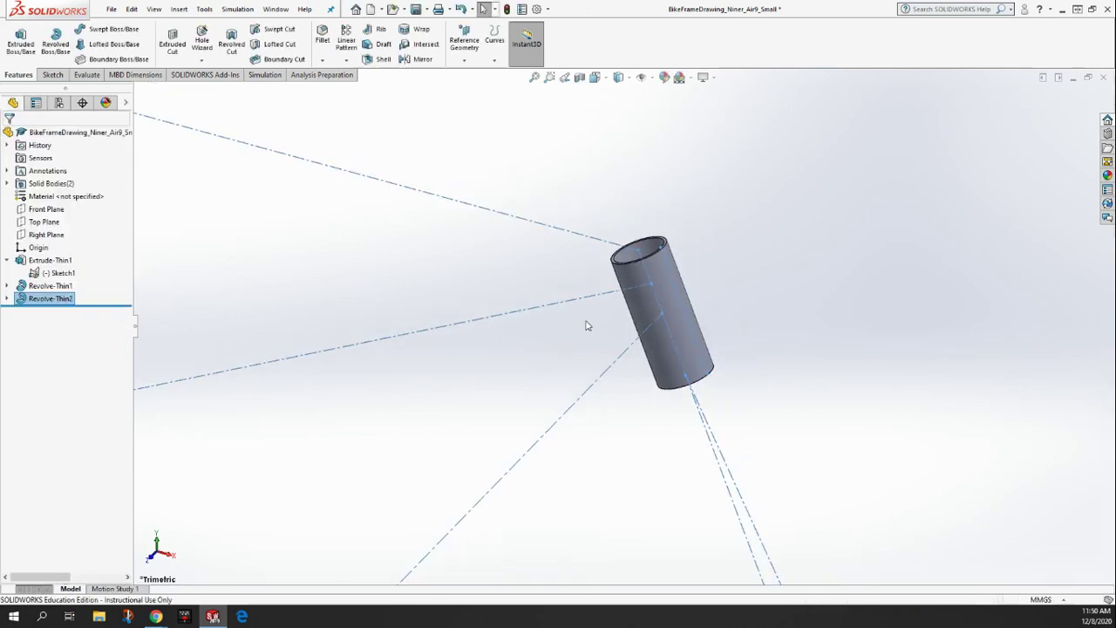
scroll(585, 323, "up", 5)
key("ctrl+Right")
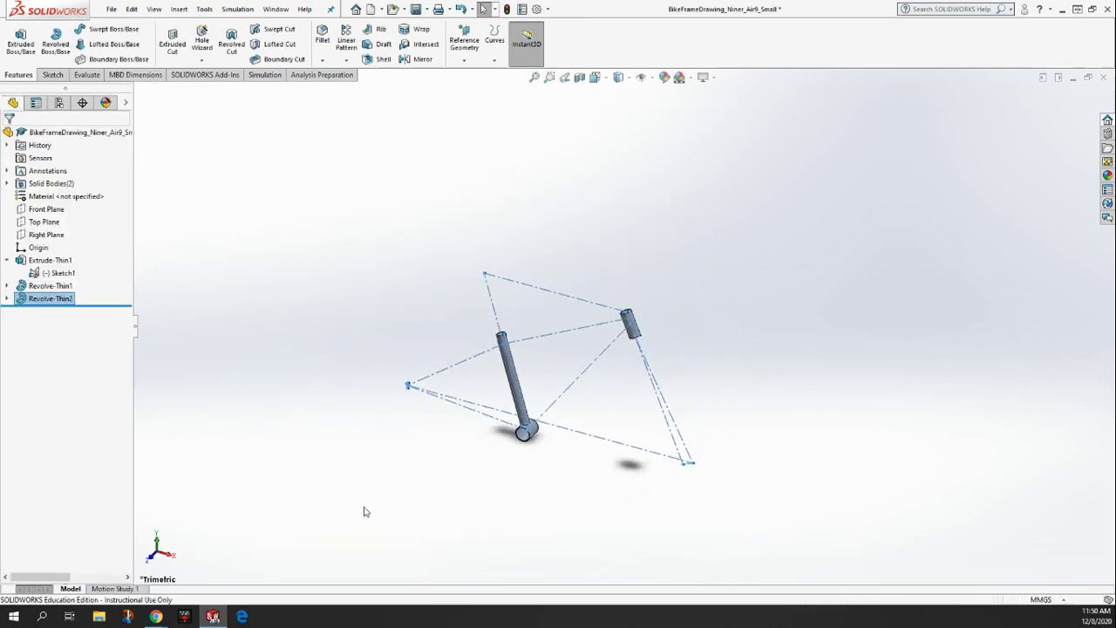
key("ctrl+Up")
key("ctrl+Right")
scroll(881, 249, "down", 2)
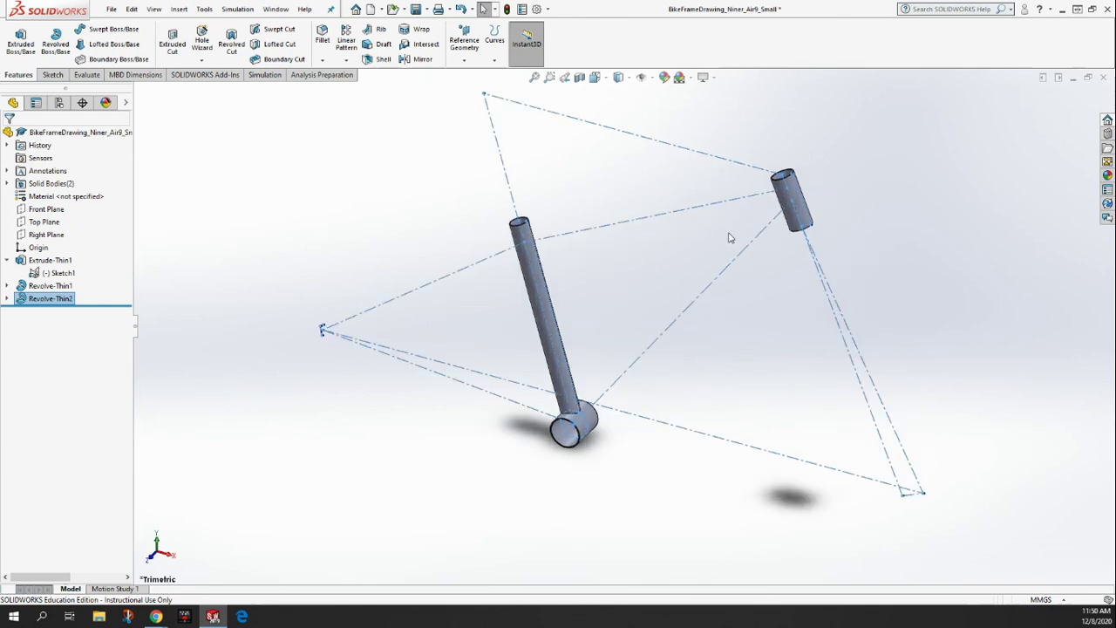